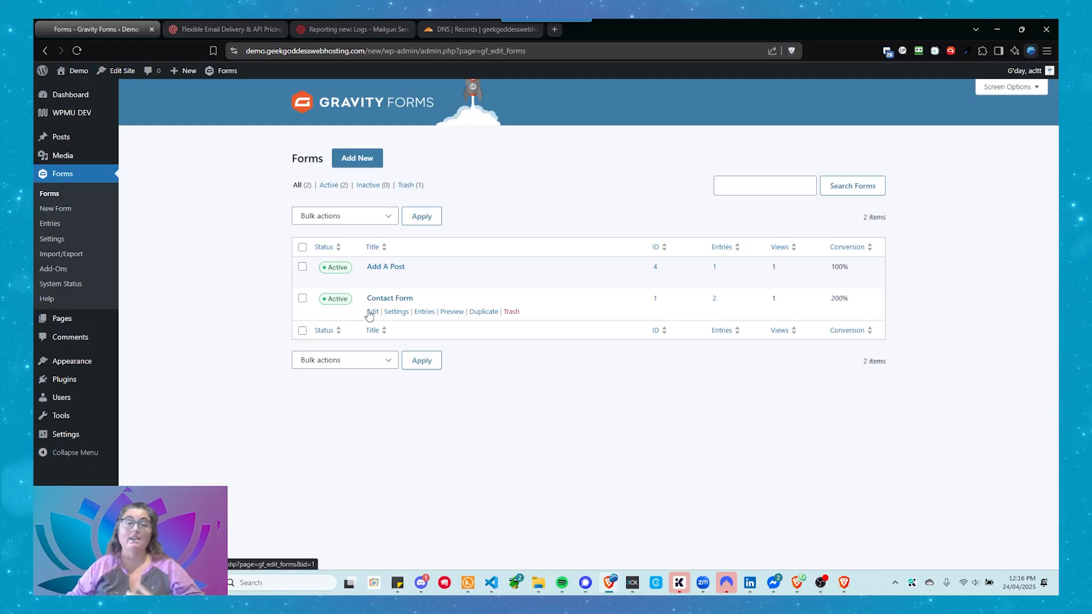
# Step: Open the notification settings of the Contact Form and activate its Admin Notification
pyautogui.moveTo(405, 311)
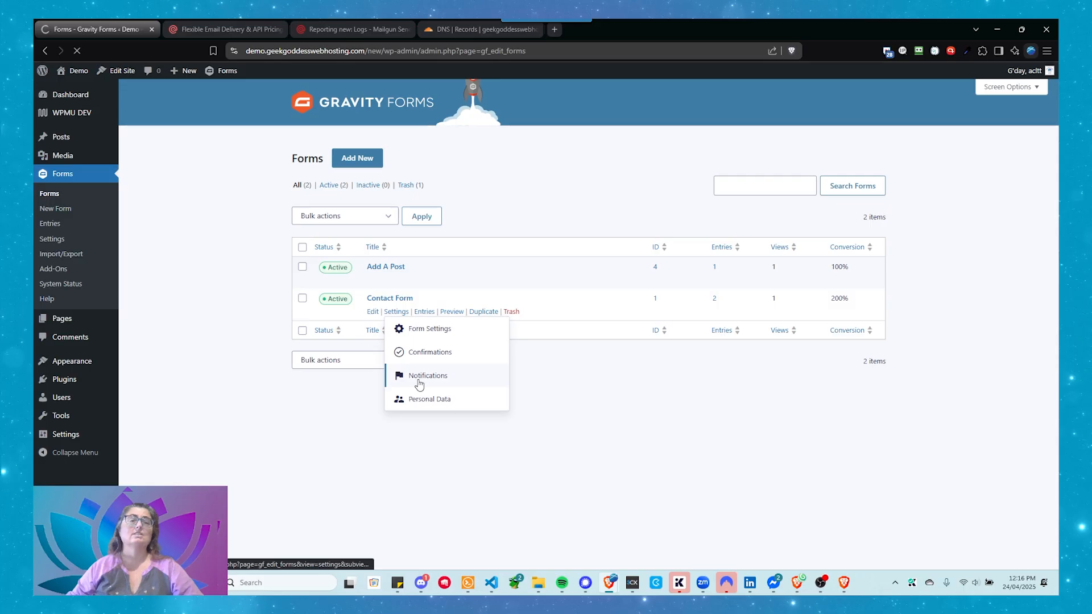
pyautogui.click(421, 383)
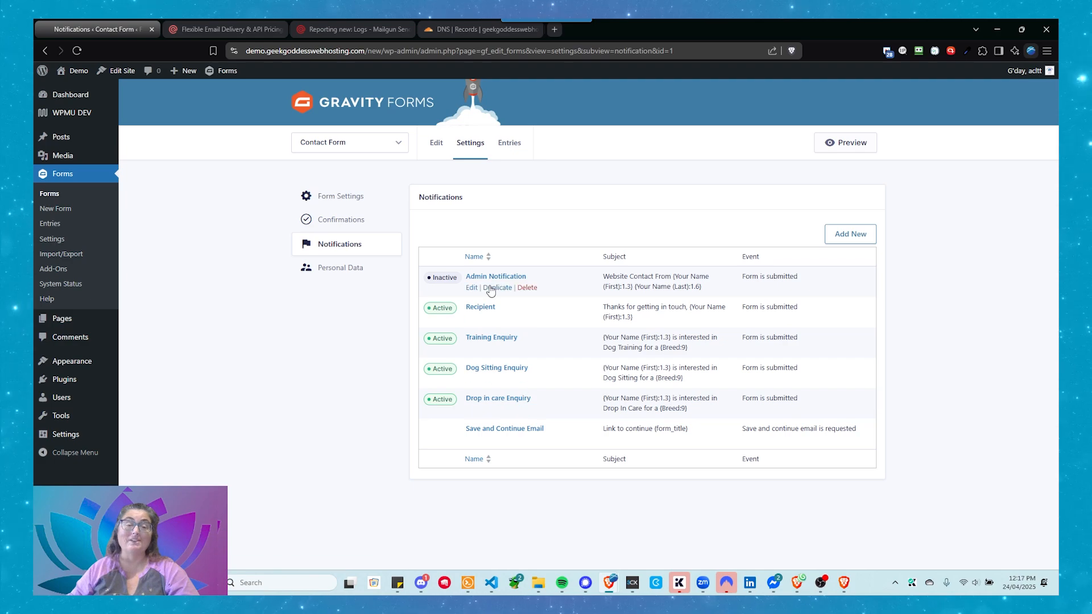
pyautogui.click(448, 282)
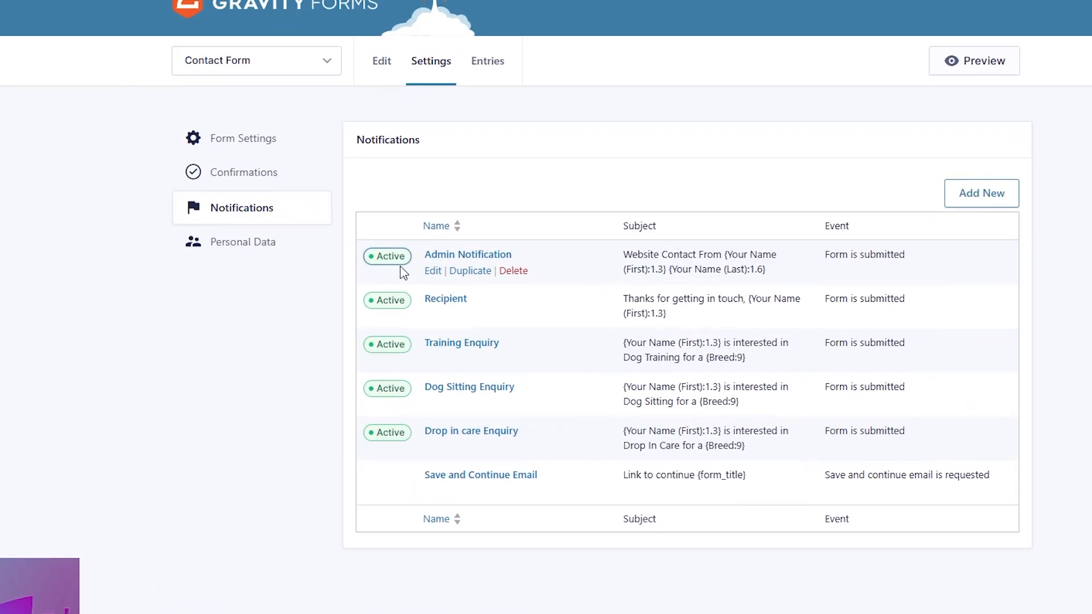
# Step: Open the Admin Notification for editing and review its Send To Email setting
pyautogui.click(433, 270)
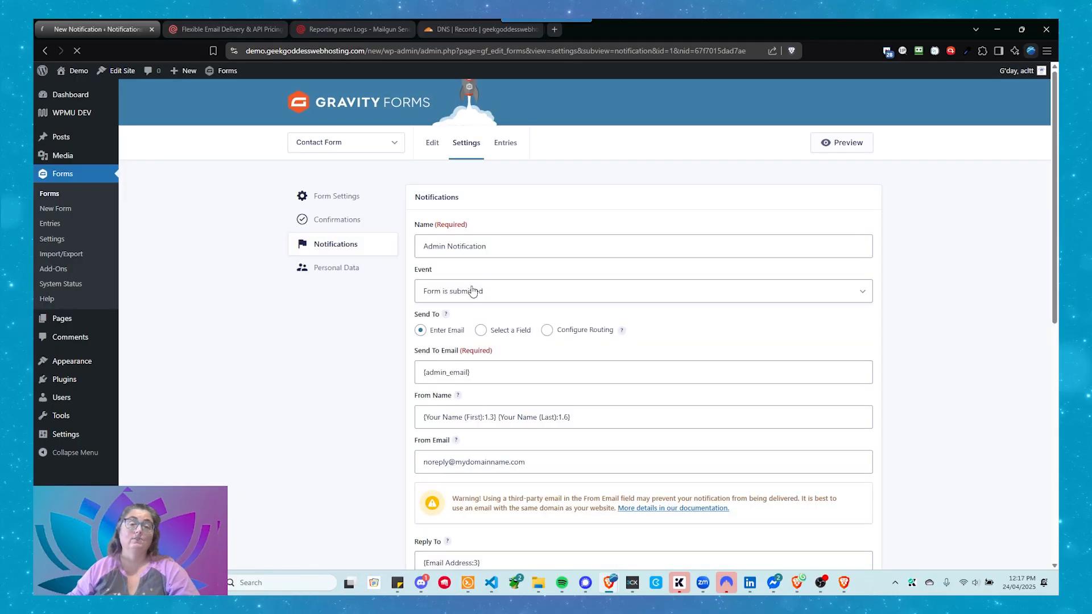
pyautogui.scroll(-2, 438, 243)
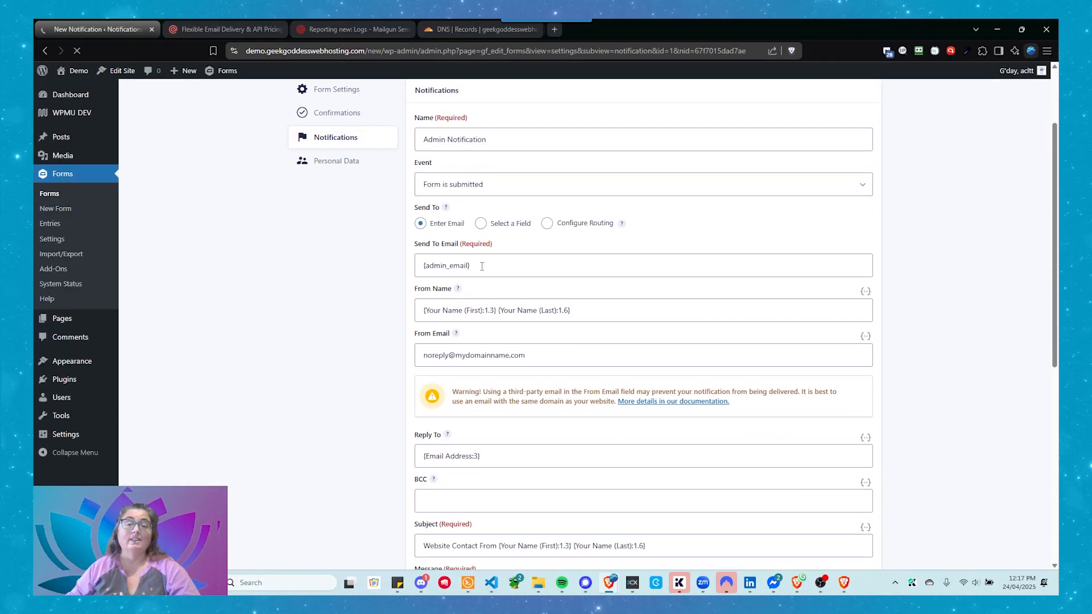
pyautogui.scroll(1, 455, 279)
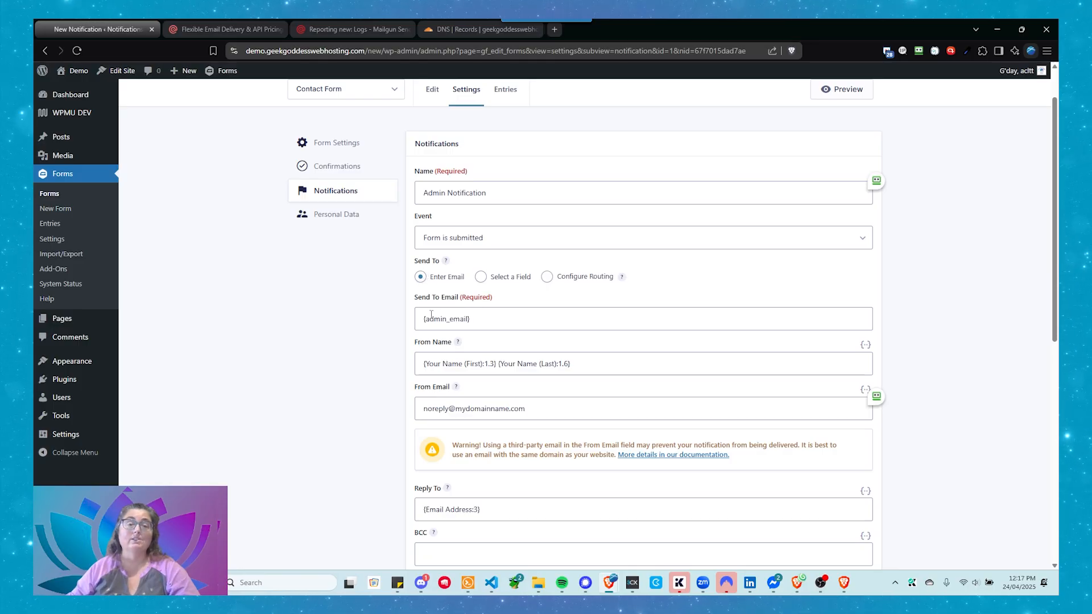
pyautogui.click(487, 318)
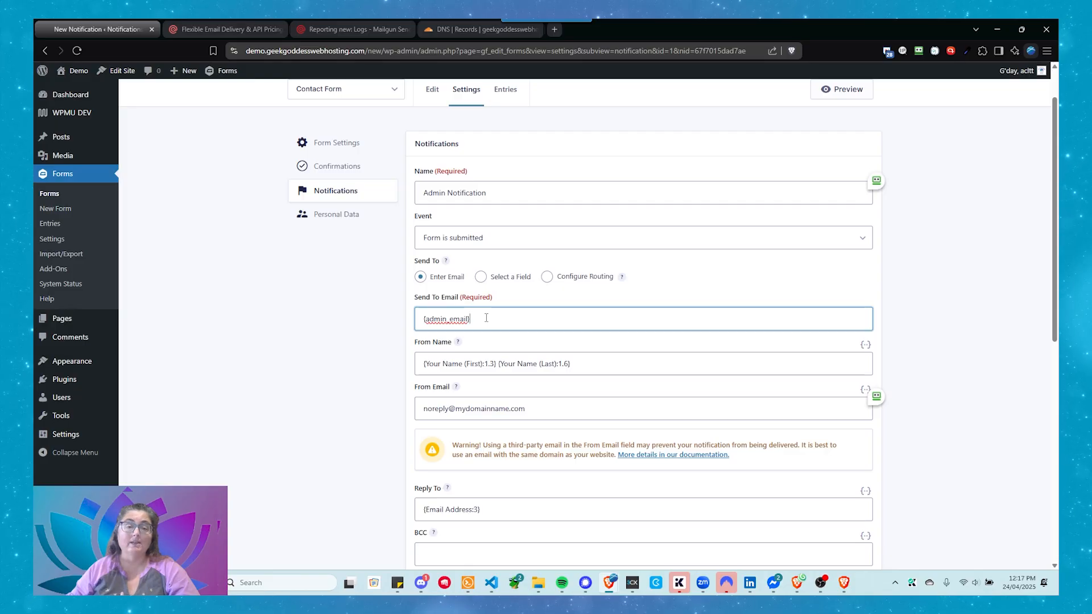
pyautogui.scroll(-1, 486, 317)
pyautogui.moveTo(543, 360); pyautogui.dragTo(408, 359)
pyautogui.scroll(-1, 408, 358)
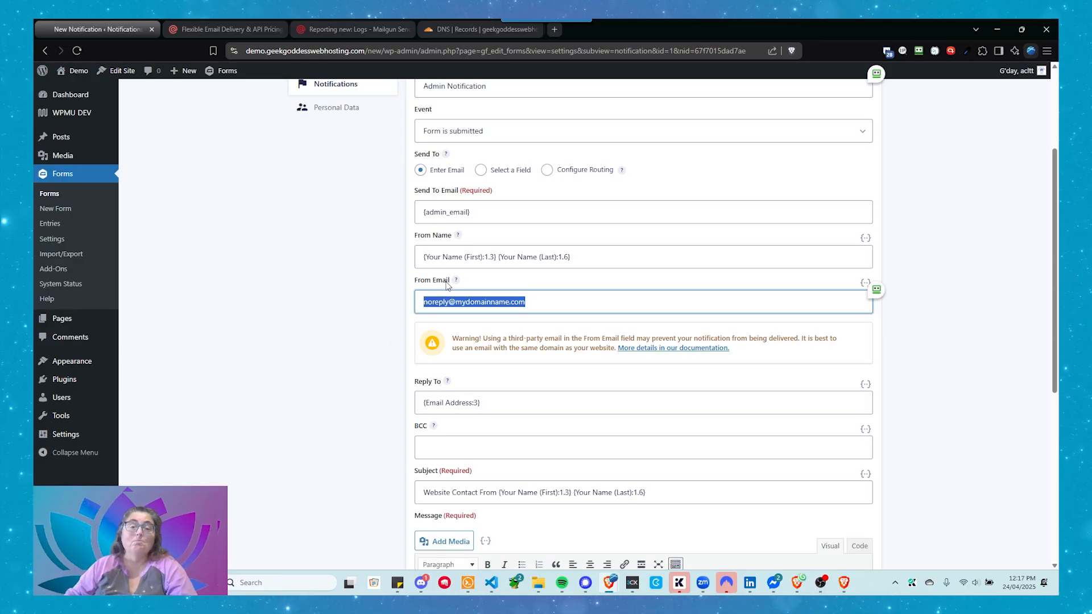
pyautogui.click(573, 303)
pyautogui.moveTo(536, 301); pyautogui.dragTo(371, 310)
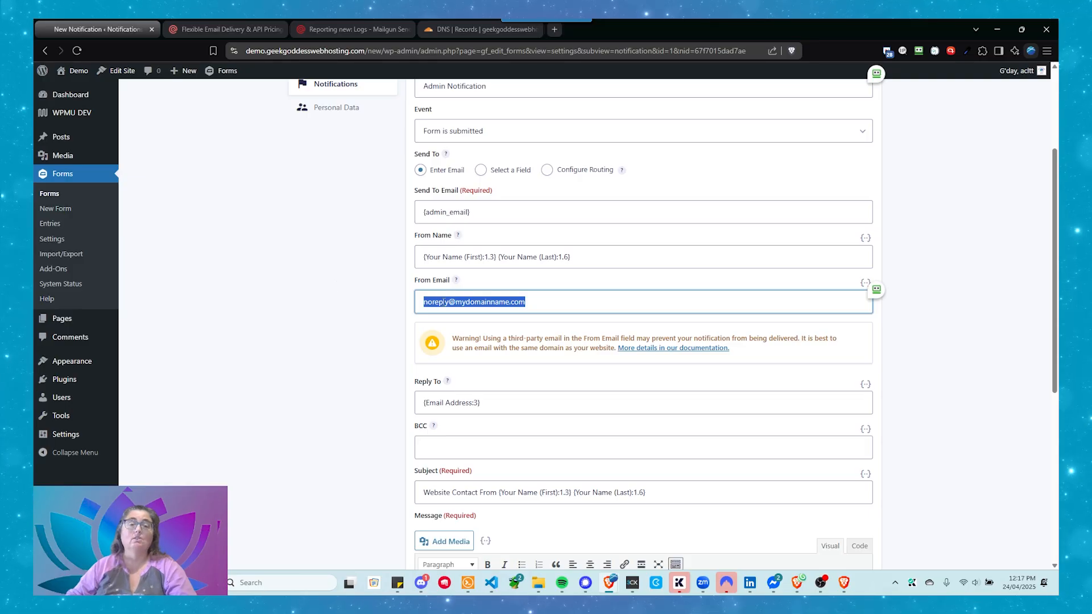
pyautogui.click(444, 302)
pyautogui.tripleClick(444, 302)
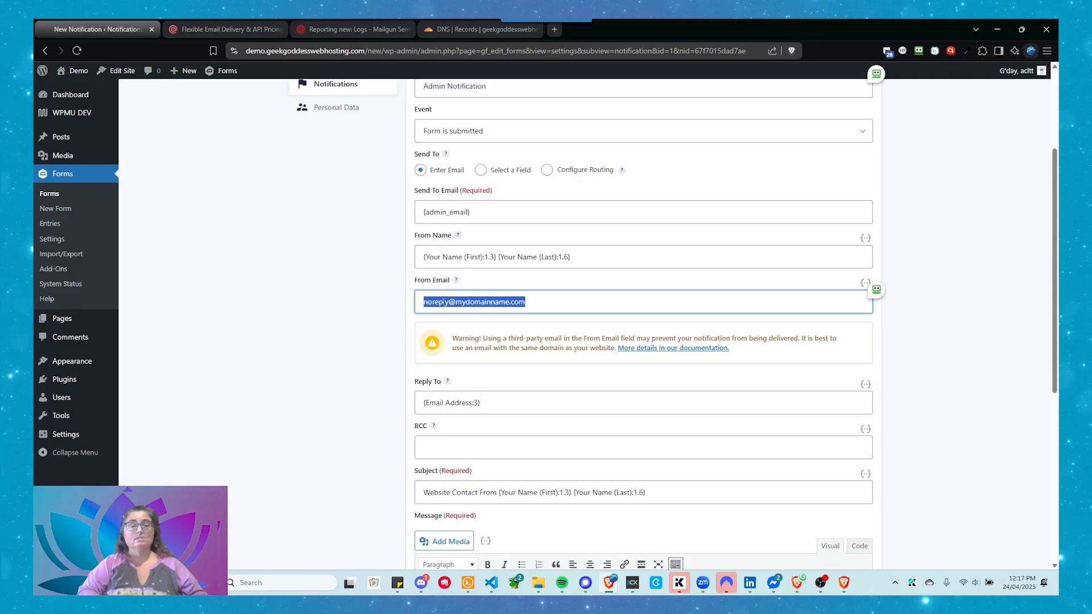
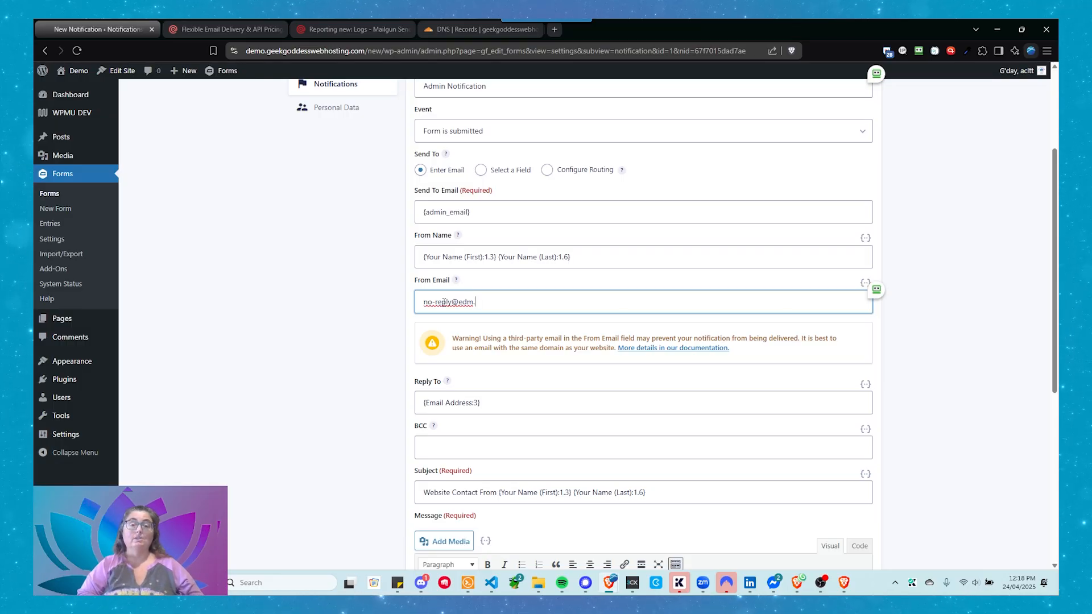
pyautogui.press('Tab')
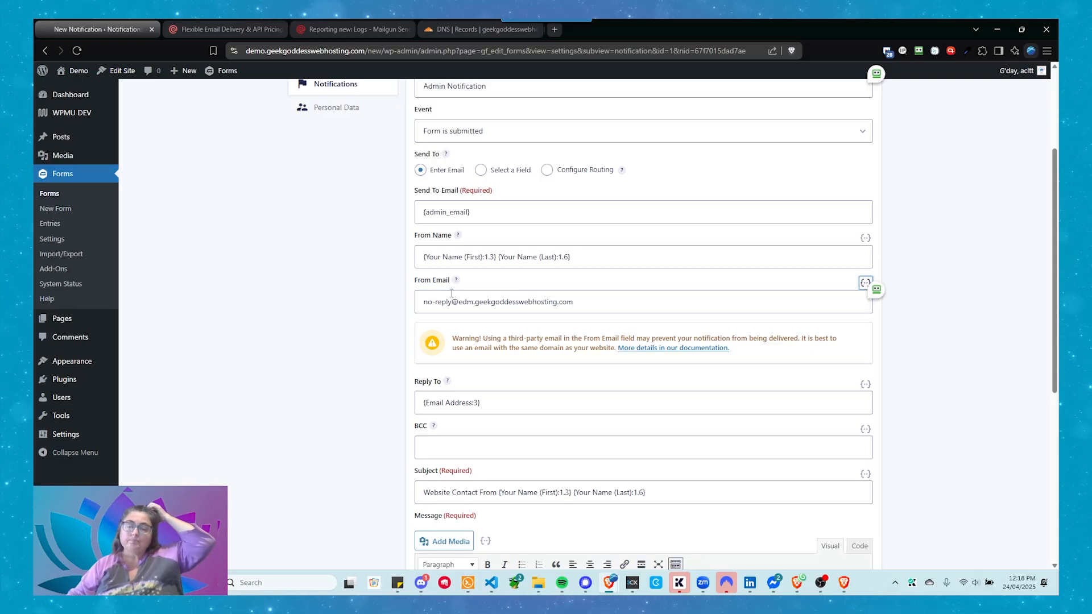
# Step: Change the subdomain in the From Email address to demo, keeping the no-reply prefix and main domain
pyautogui.click(426, 308)
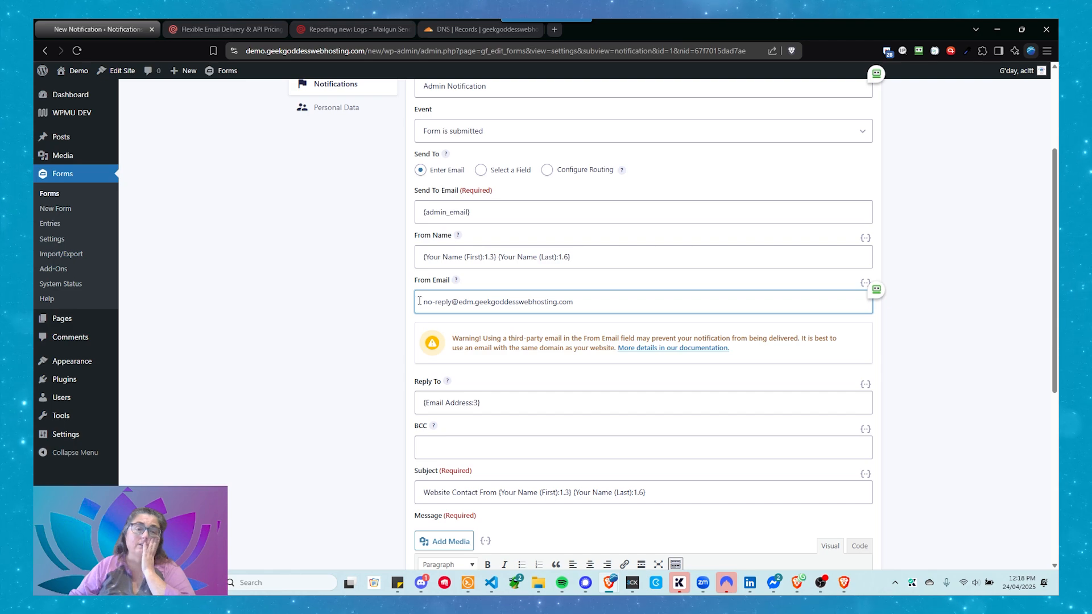
pyautogui.moveTo(424, 304); pyautogui.dragTo(449, 308)
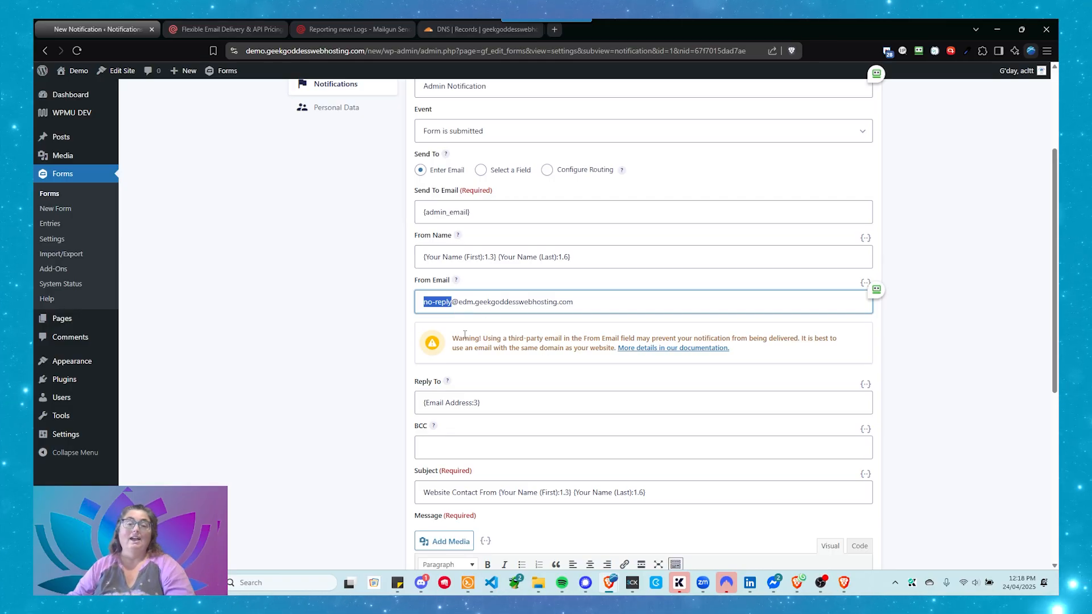
pyautogui.scroll(-1, 637, 320)
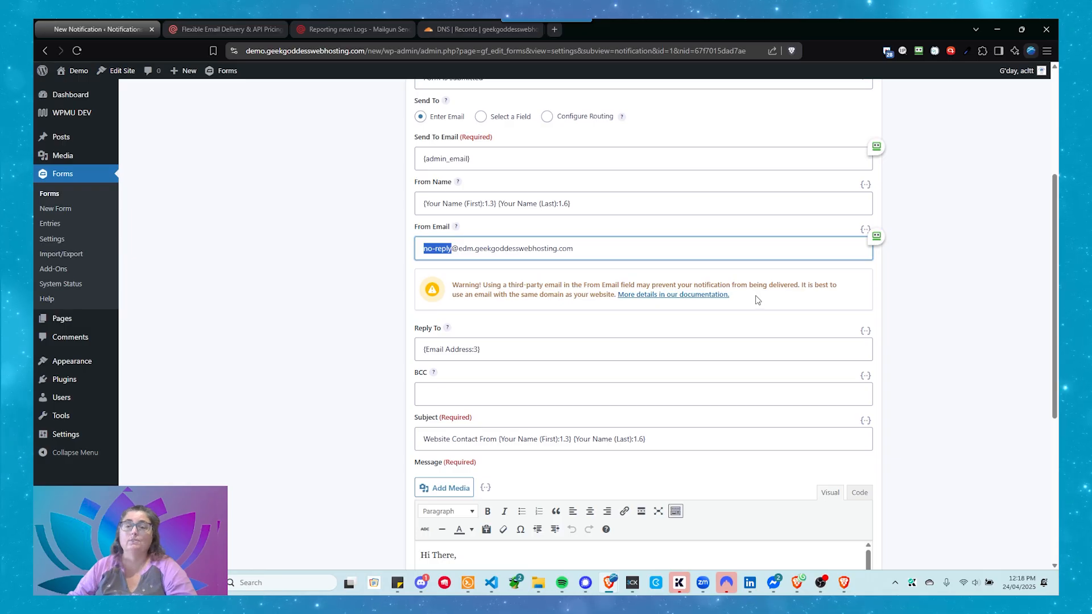
pyautogui.scroll(1, 253, 270)
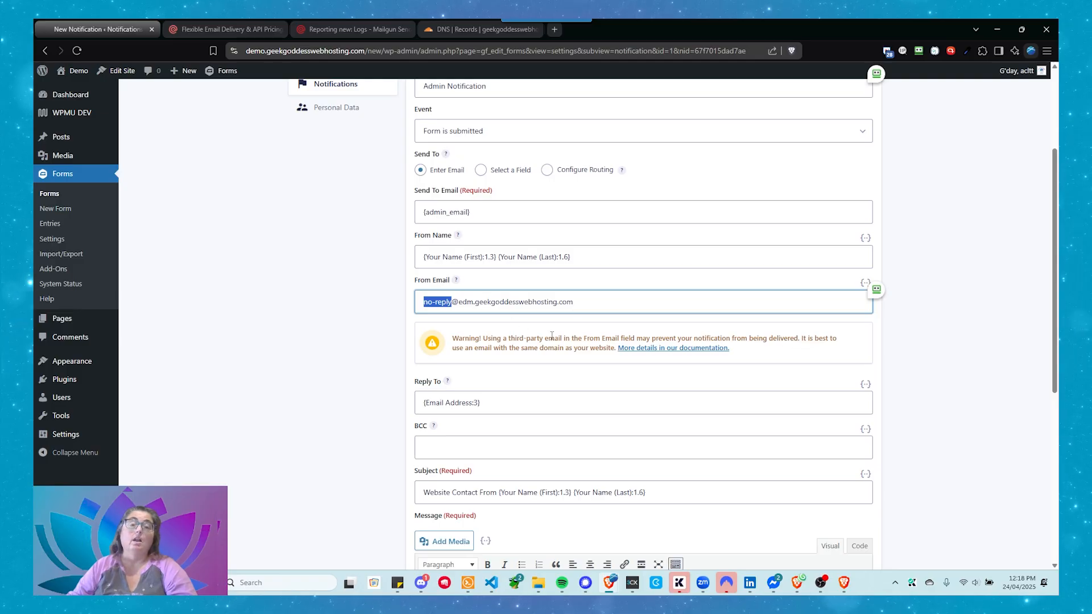
pyautogui.doubleClick(464, 301)
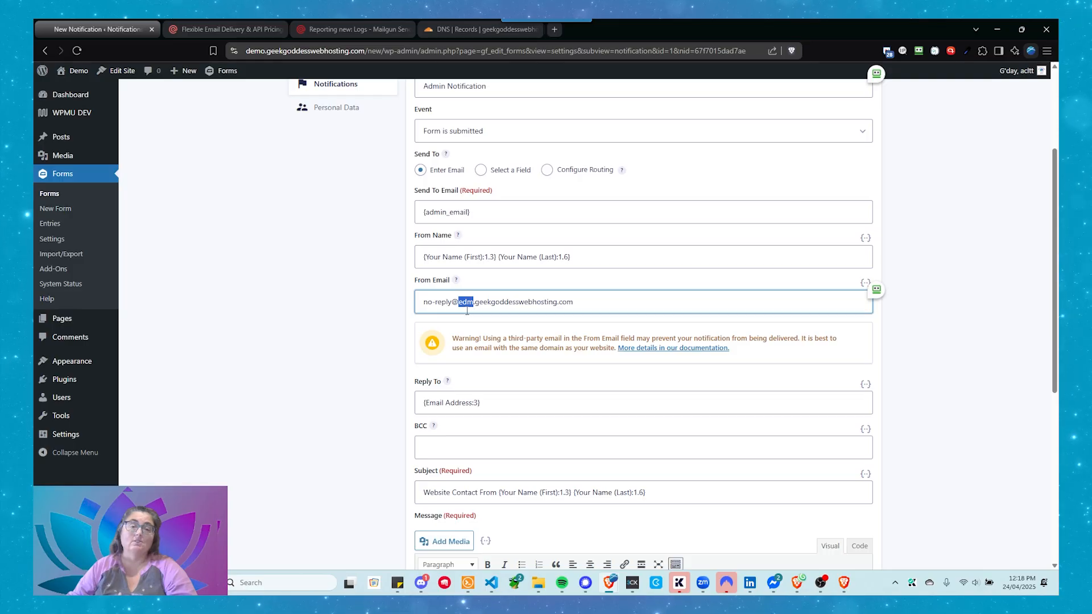
pyautogui.write('demo')
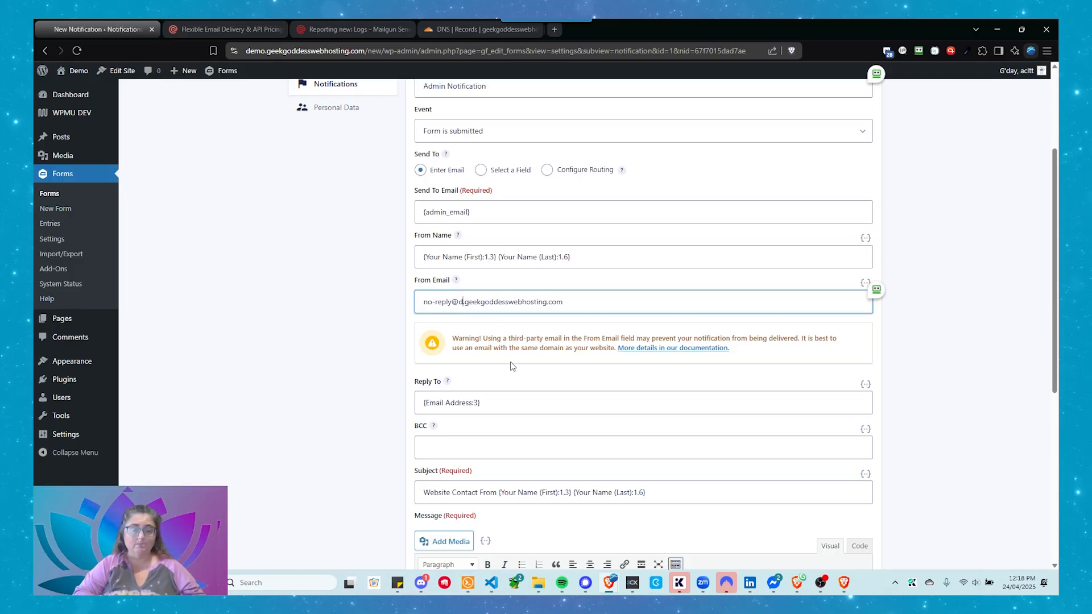
pyautogui.press('Tab')
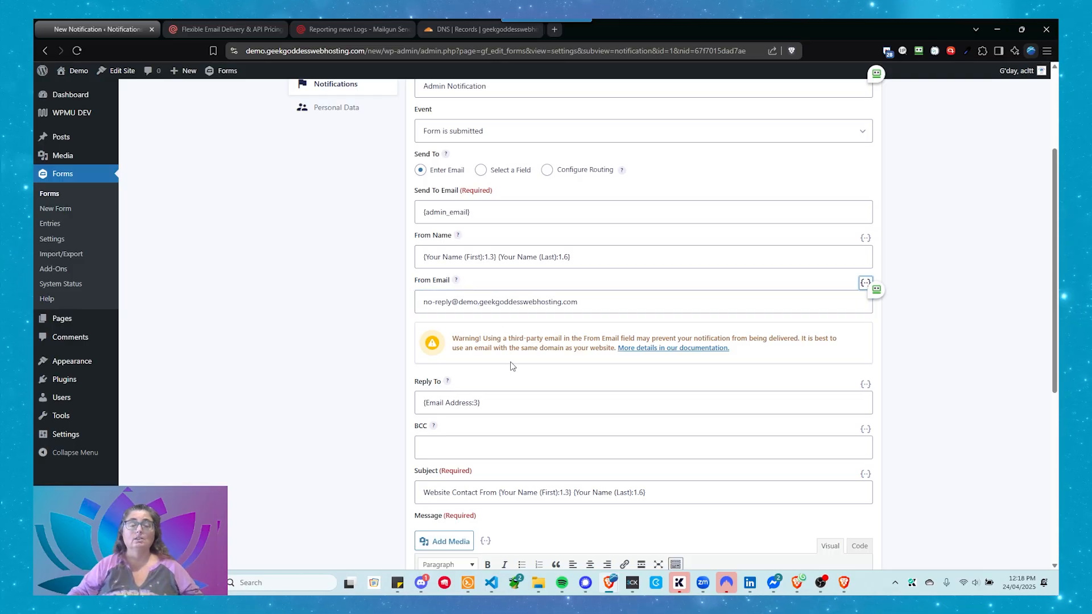
# Step: Set the subdomain in the From Email address back to edm
pyautogui.click(519, 358)
pyautogui.doubleClick(467, 297)
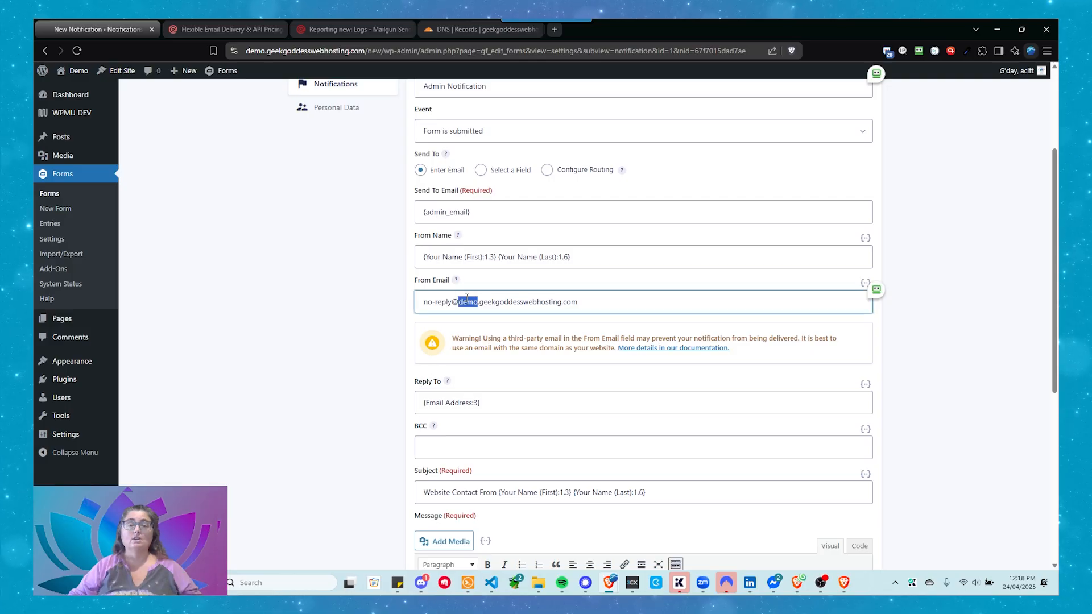
pyautogui.write('edm.')
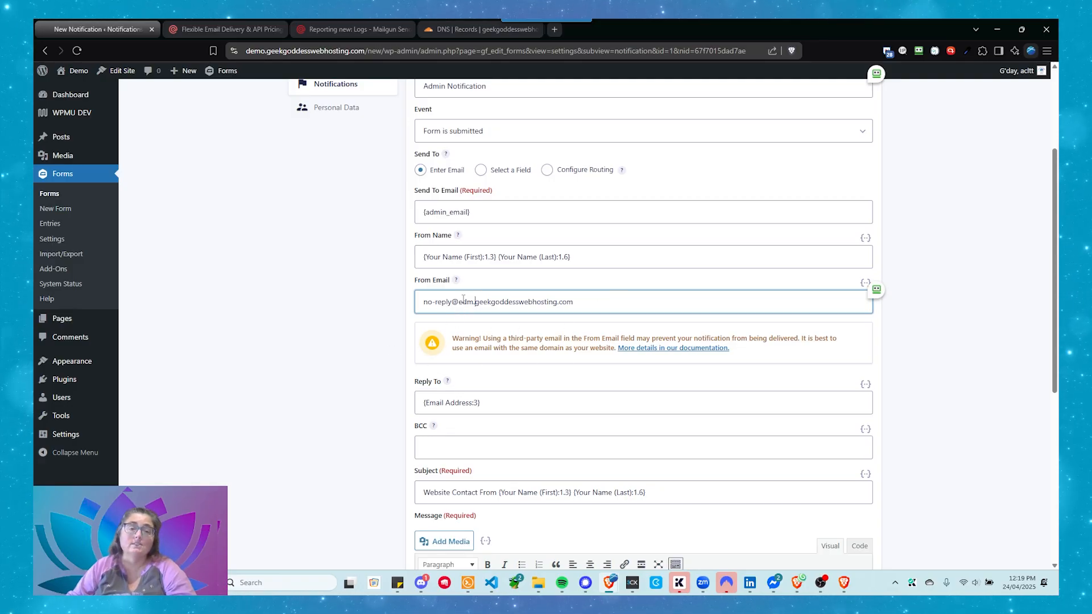
pyautogui.moveTo(460, 300); pyautogui.dragTo(610, 311)
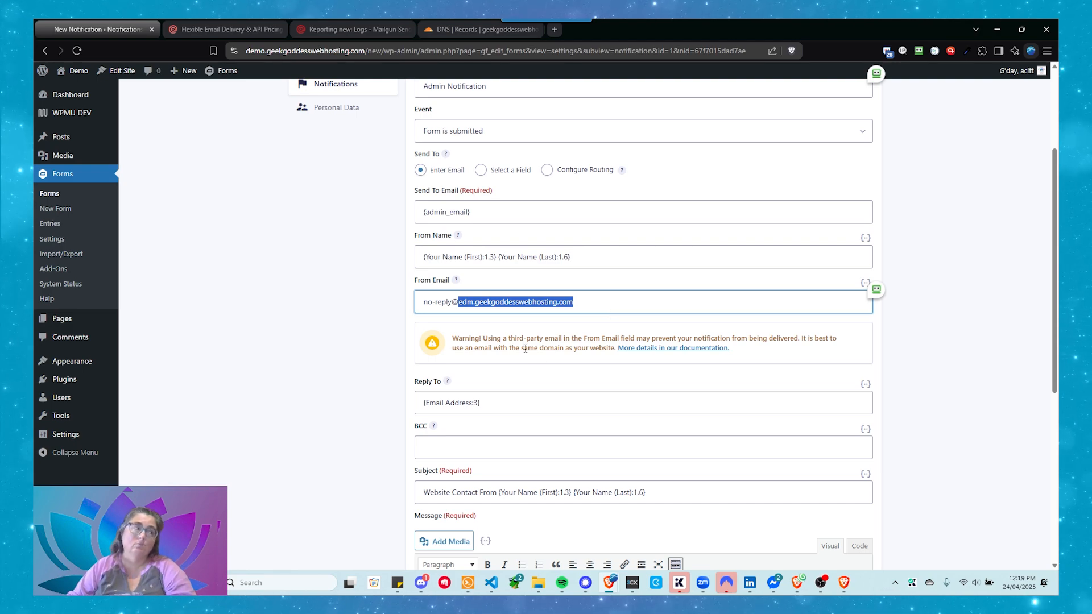
pyautogui.click(525, 349)
# Step: Read the help text for Reply To and compare the Reply To entry with the From Email address
pyautogui.scroll(-1, 442, 297)
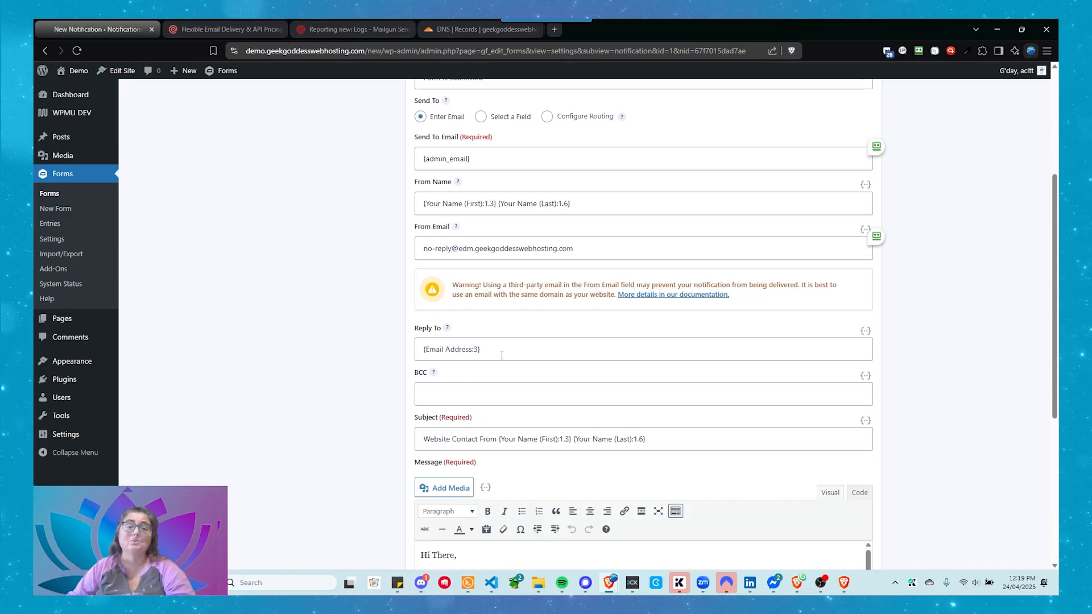
pyautogui.moveTo(448, 329)
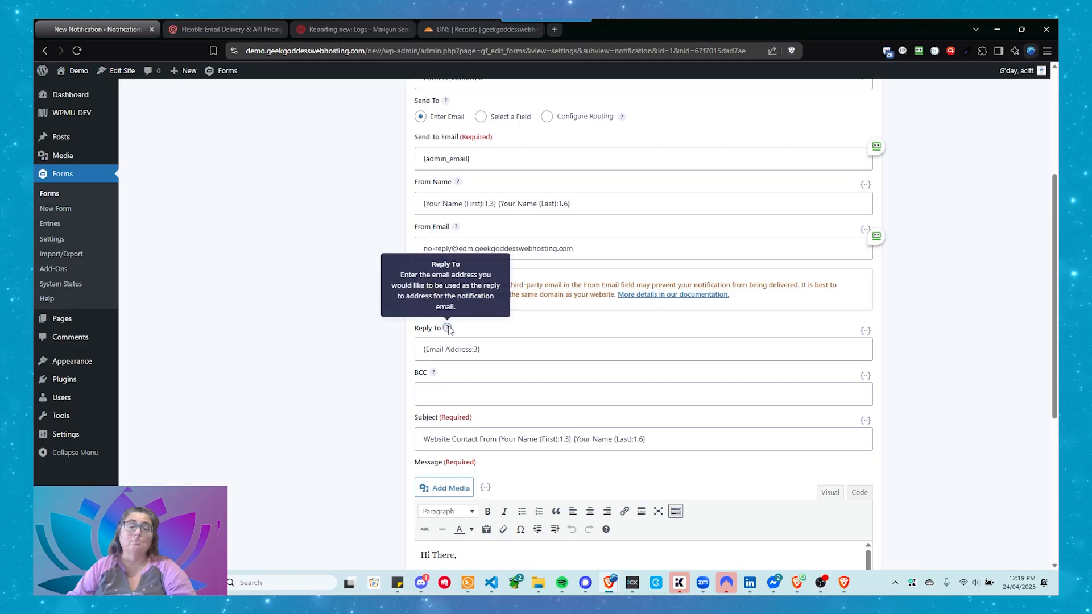
pyautogui.click(513, 353)
pyautogui.scroll(4, 514, 353)
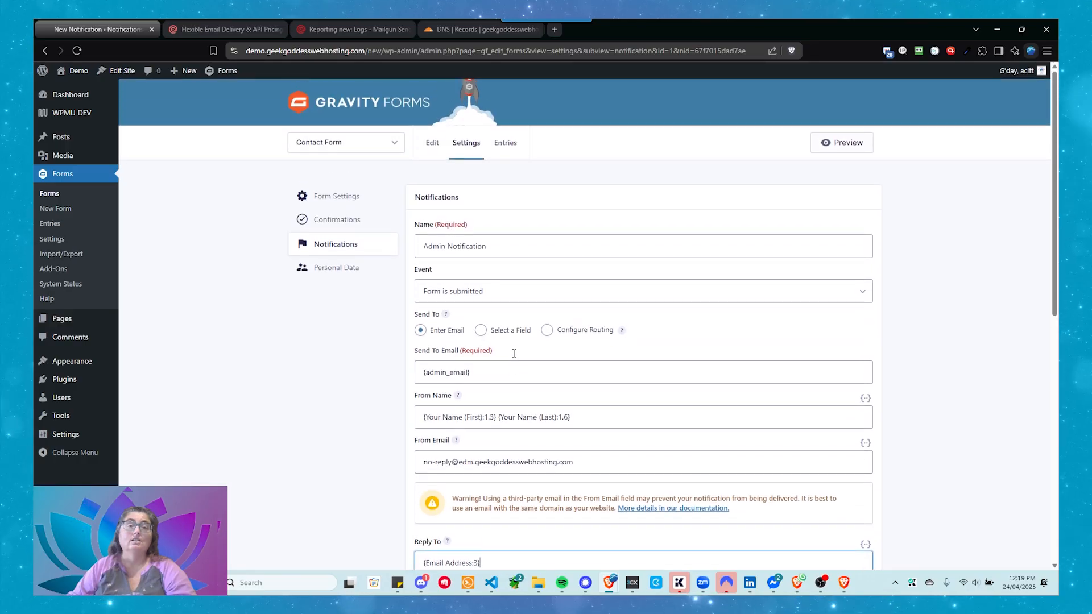
pyautogui.scroll(-3, 513, 353)
pyautogui.scroll(-1, 514, 354)
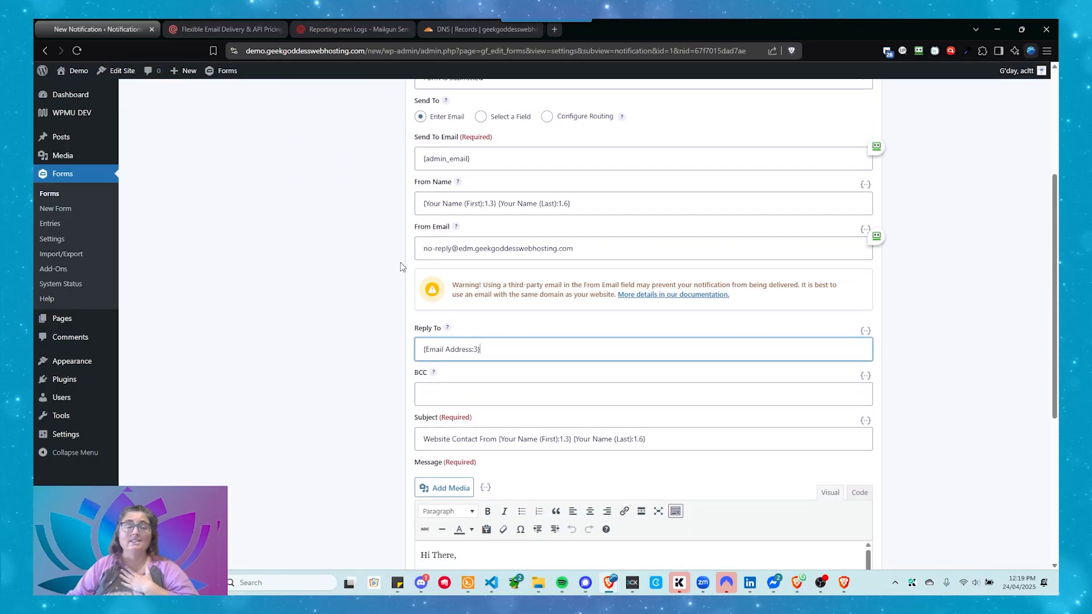
pyautogui.moveTo(578, 249); pyautogui.dragTo(386, 238)
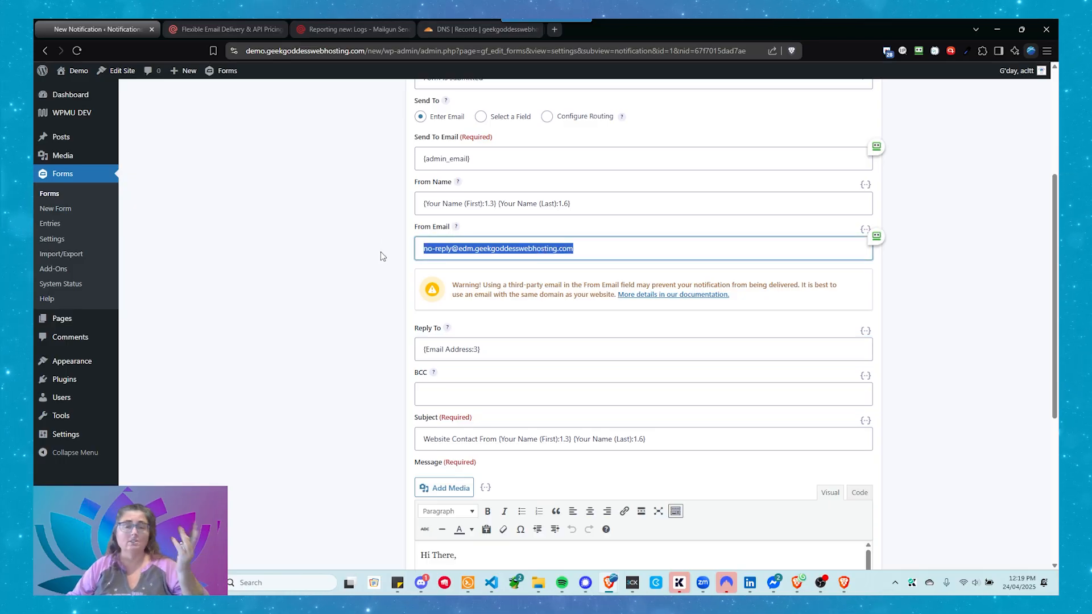
pyautogui.click(506, 352)
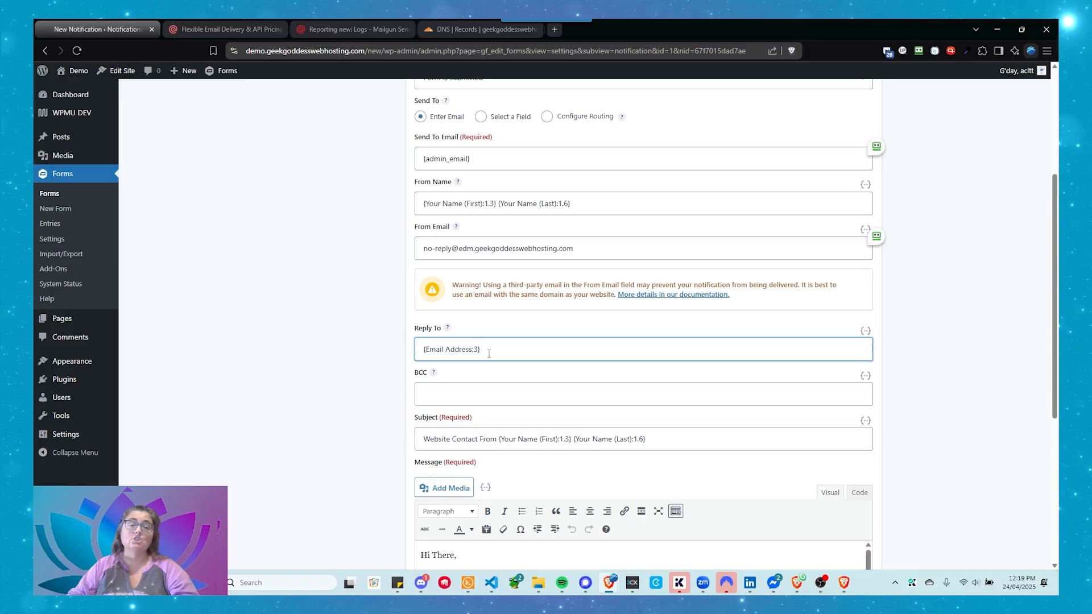
# Step: Clear the Reply To field and insert the Email Address merge tag from the required form fields
pyautogui.moveTo(489, 354); pyautogui.dragTo(396, 354)
pyautogui.press('BackSpace')
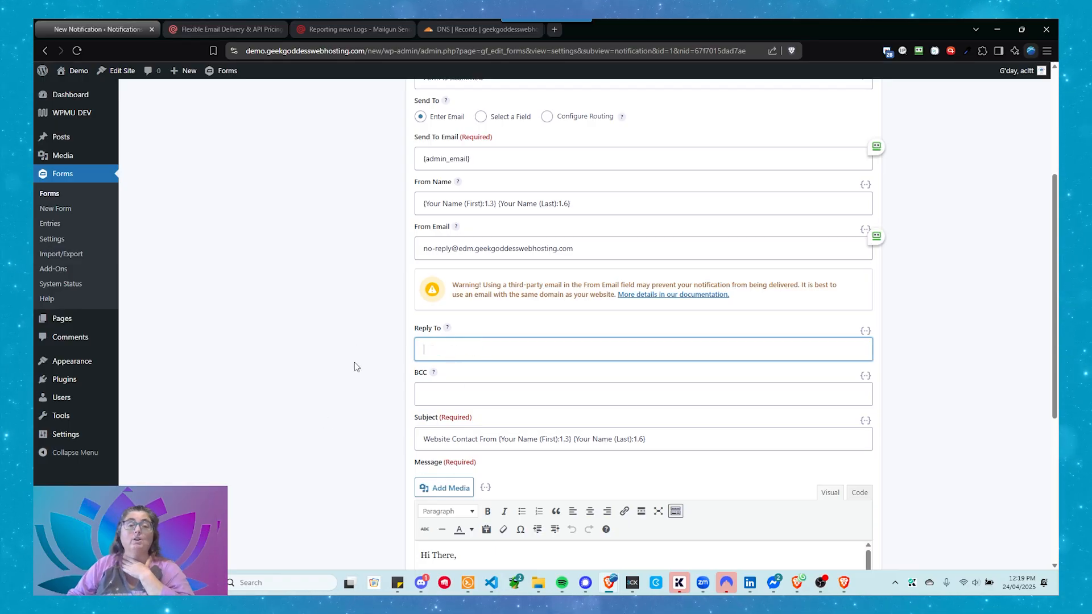
pyautogui.moveTo(582, 248); pyautogui.dragTo(382, 270)
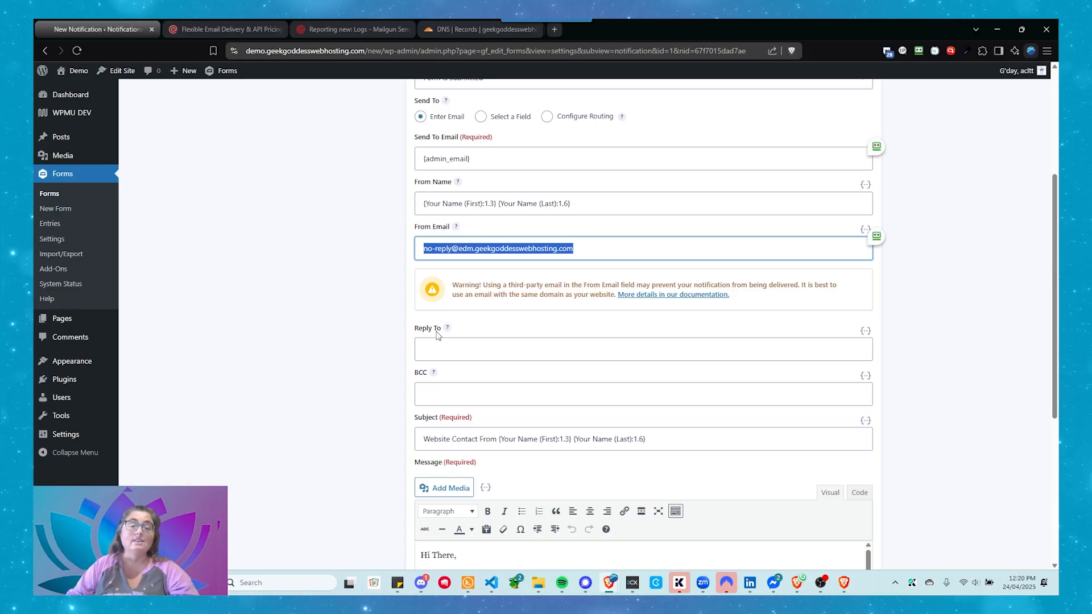
pyautogui.click(450, 347)
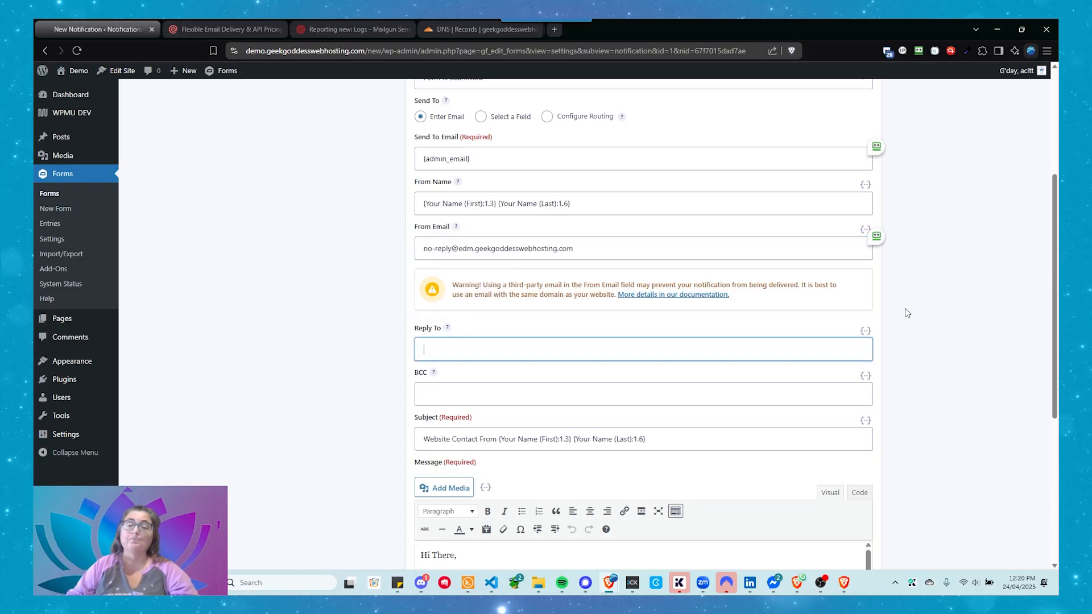
pyautogui.click(865, 332)
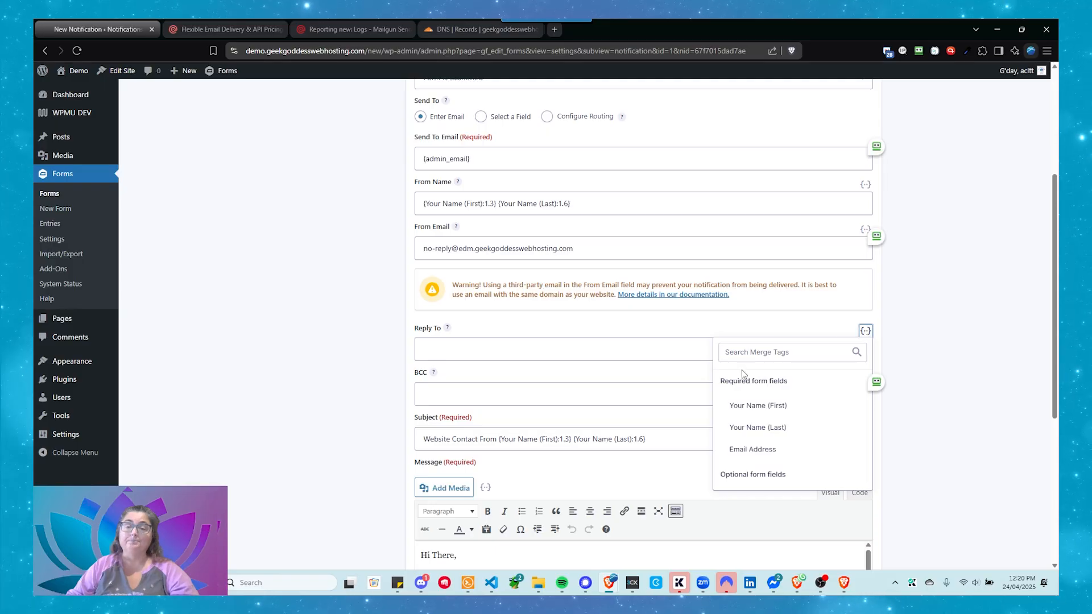
pyautogui.click(752, 450)
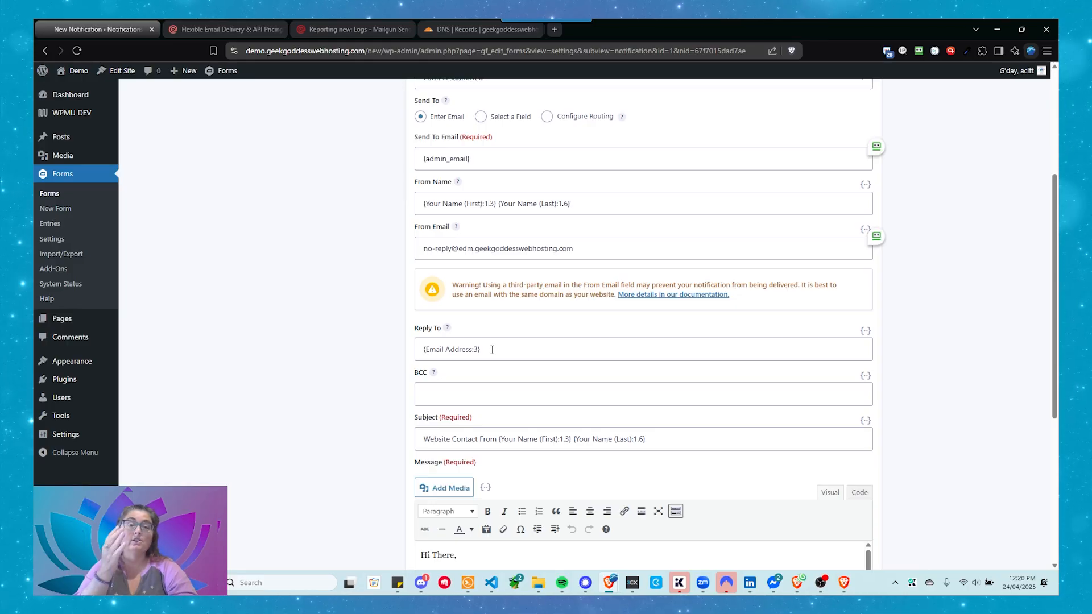
# Step: Review the Admin Notification's address fields, examining the From Email domain and the Reply To entry
pyautogui.scroll(-1, 492, 350)
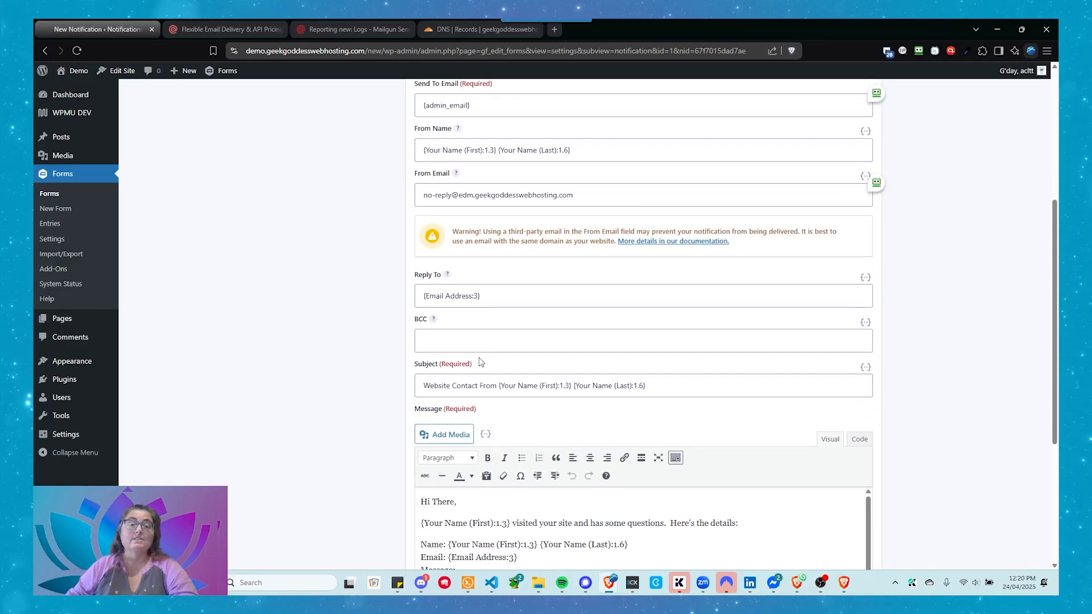
pyautogui.scroll(2, 480, 368)
pyautogui.scroll(1, 480, 368)
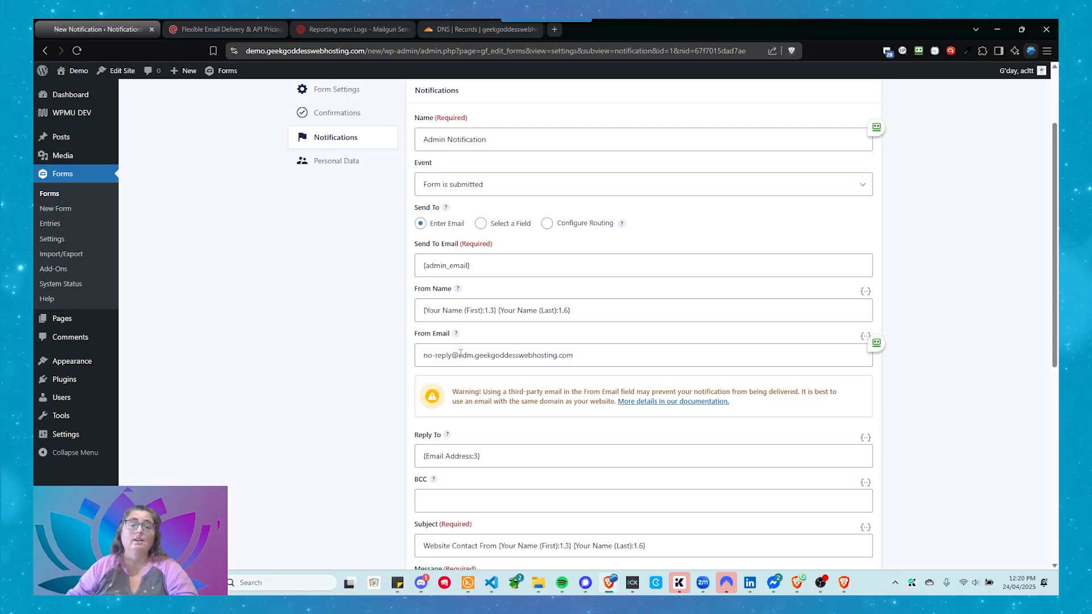
pyautogui.moveTo(459, 355); pyautogui.dragTo(571, 364)
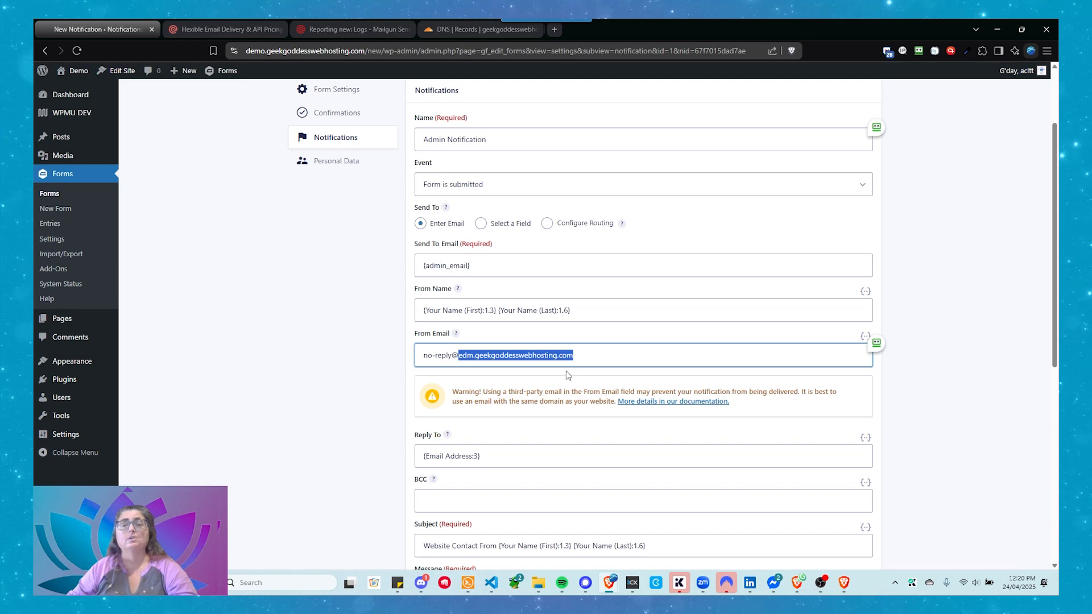
pyautogui.click(350, 436)
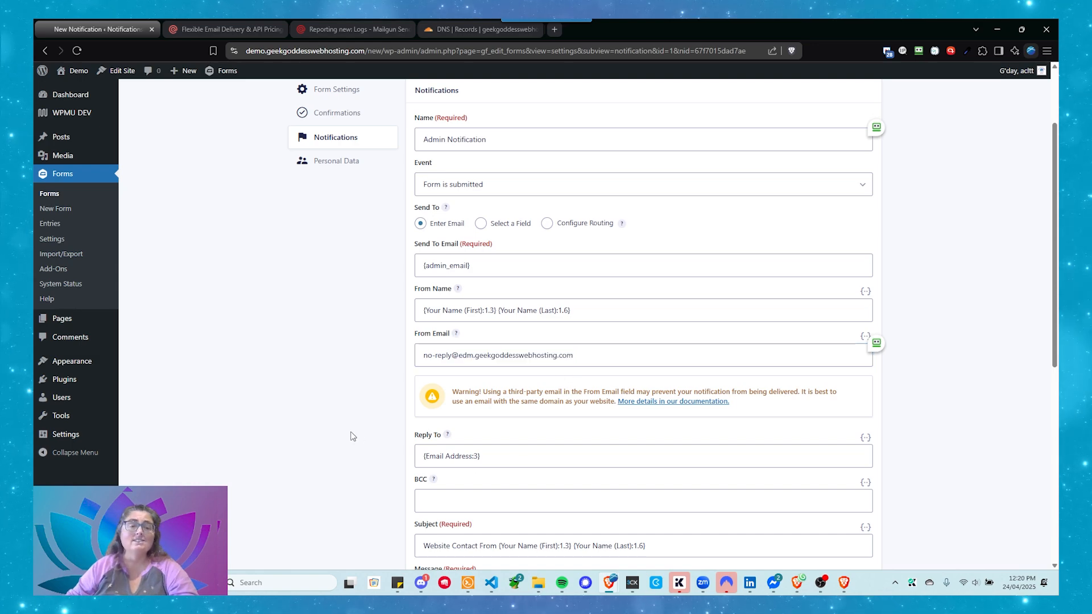
pyautogui.scroll(-2, 351, 437)
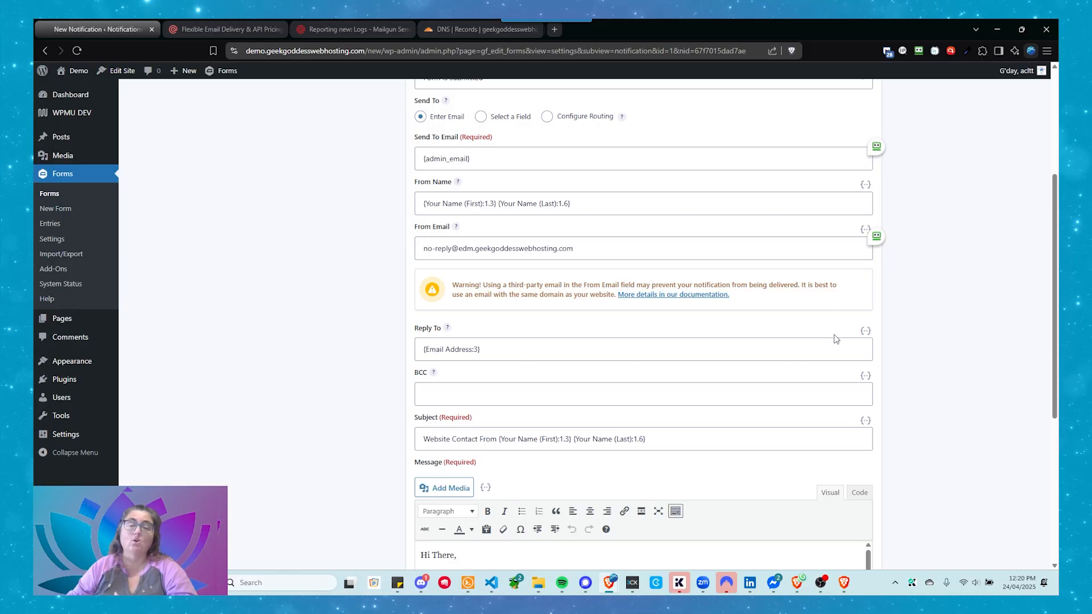
pyautogui.scroll(4, 659, 343)
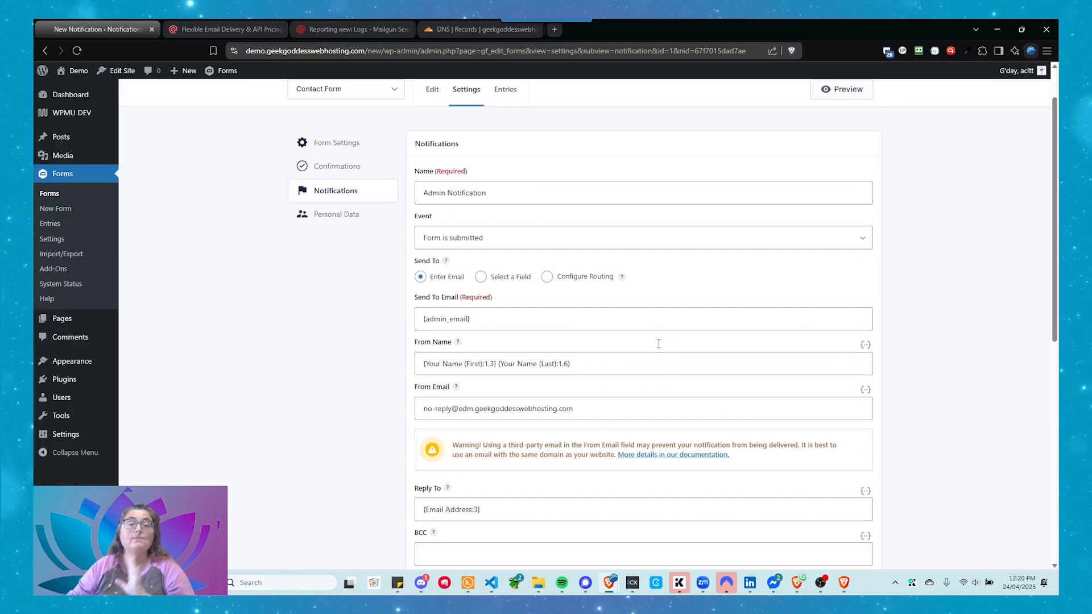
# Step: Save the changes to the Admin Notification
pyautogui.scroll(-7, 656, 345)
pyautogui.scroll(-1, 630, 361)
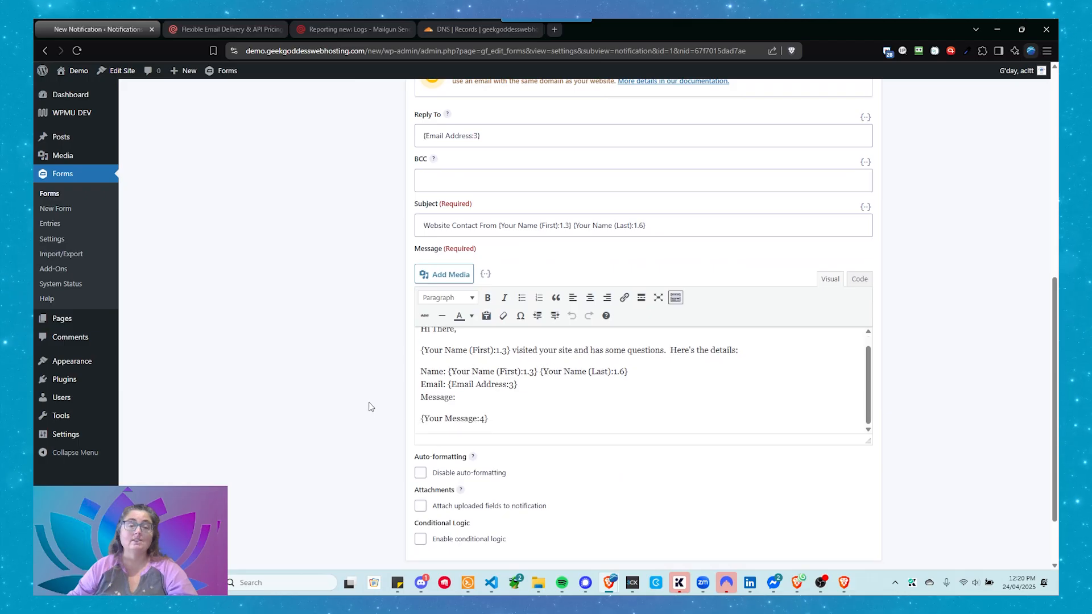
pyautogui.scroll(-2, 375, 407)
pyautogui.click(448, 515)
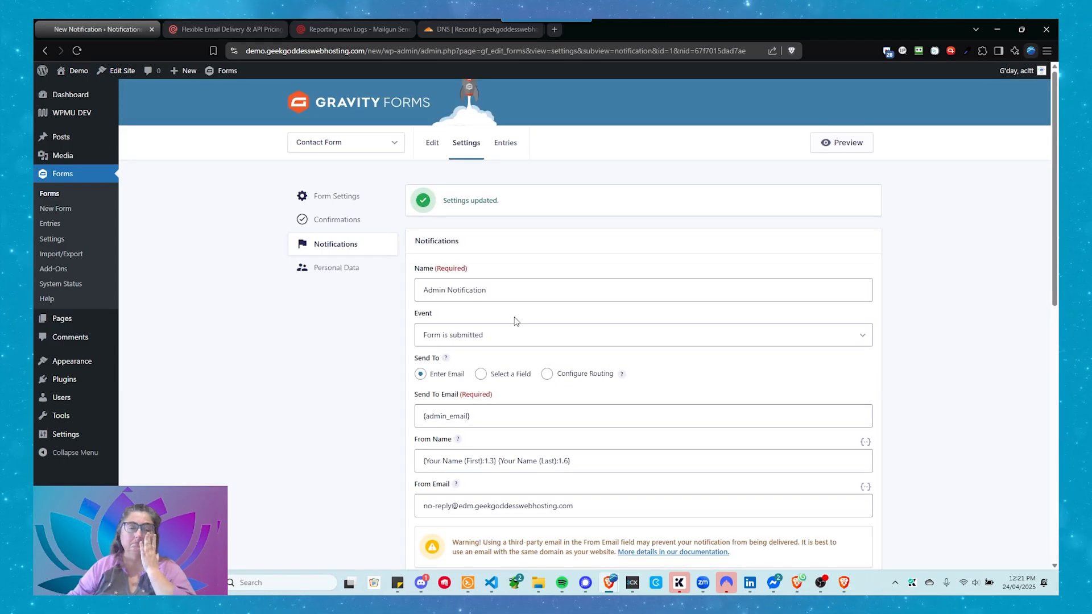
# Step: Return to the Contact Form's notifications list and open the Recipient notification for editing
pyautogui.click(363, 251)
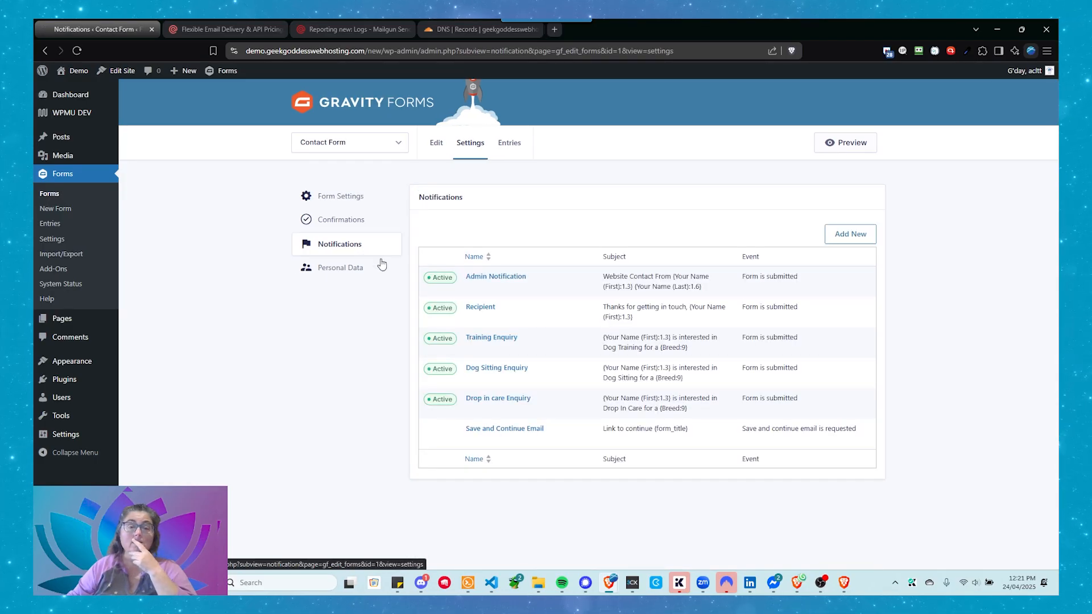
pyautogui.moveTo(472, 310)
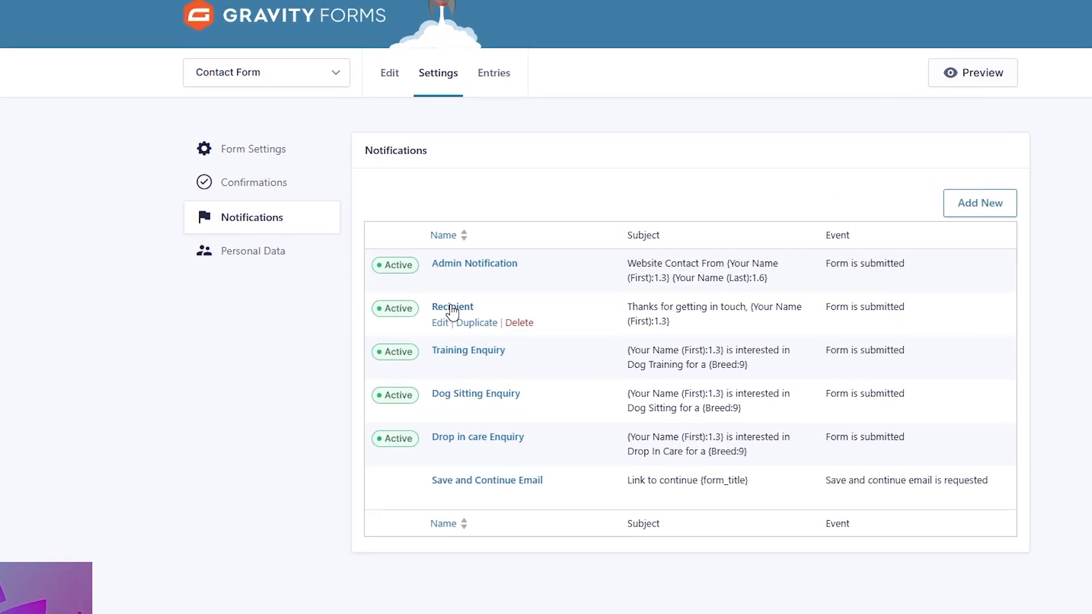
pyautogui.click(436, 324)
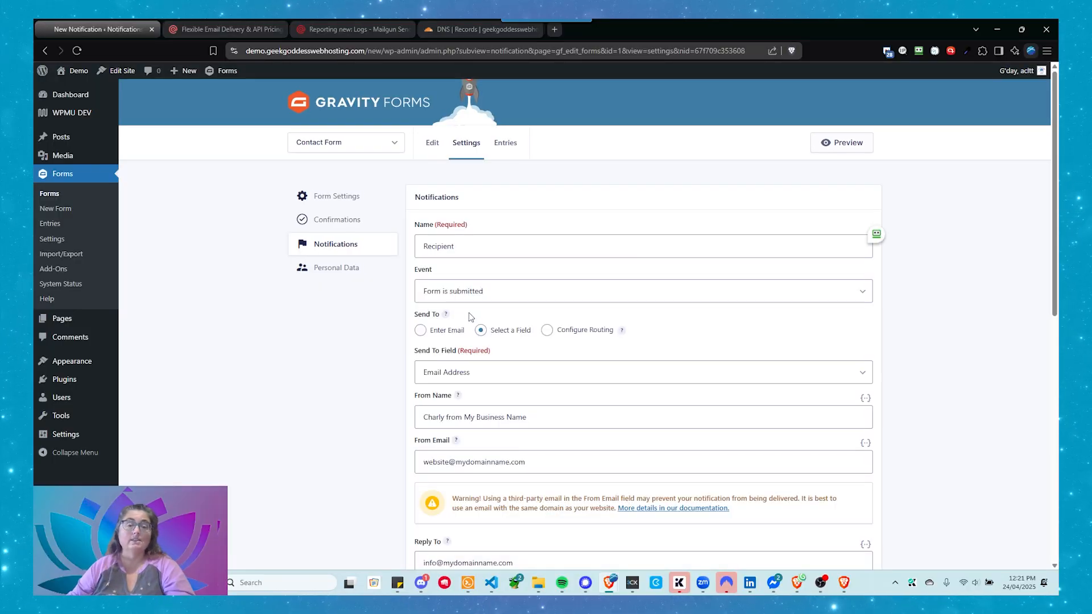
pyautogui.scroll(-1, 430, 228)
pyautogui.scroll(-2, 424, 268)
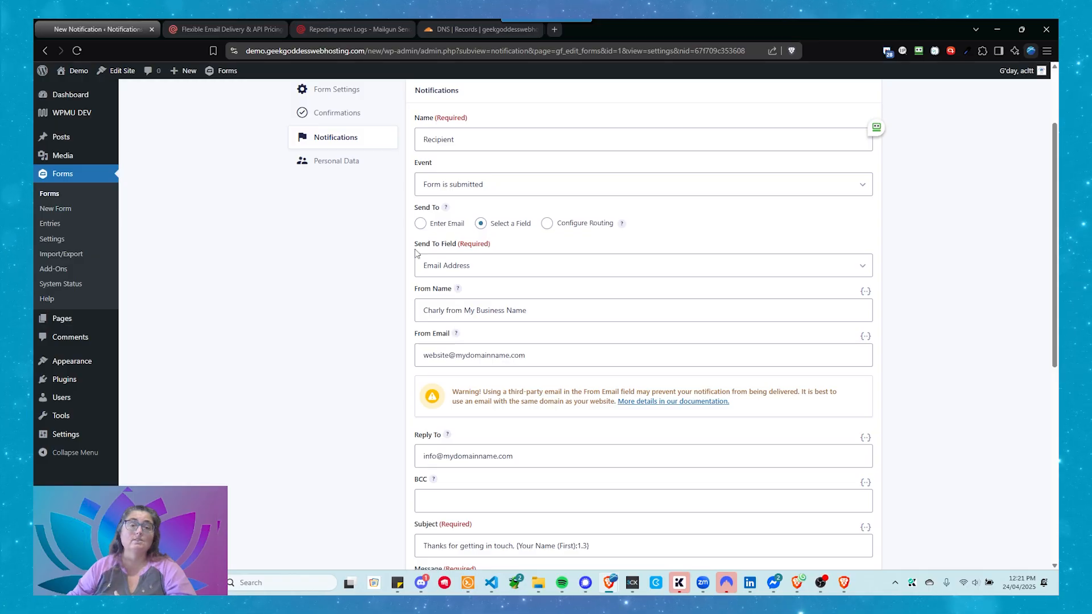
# Step: Choose Email Address as the Send To Field of the Recipient notification
pyautogui.scroll(2, 432, 268)
pyautogui.scroll(-2, 455, 267)
pyautogui.click(494, 269)
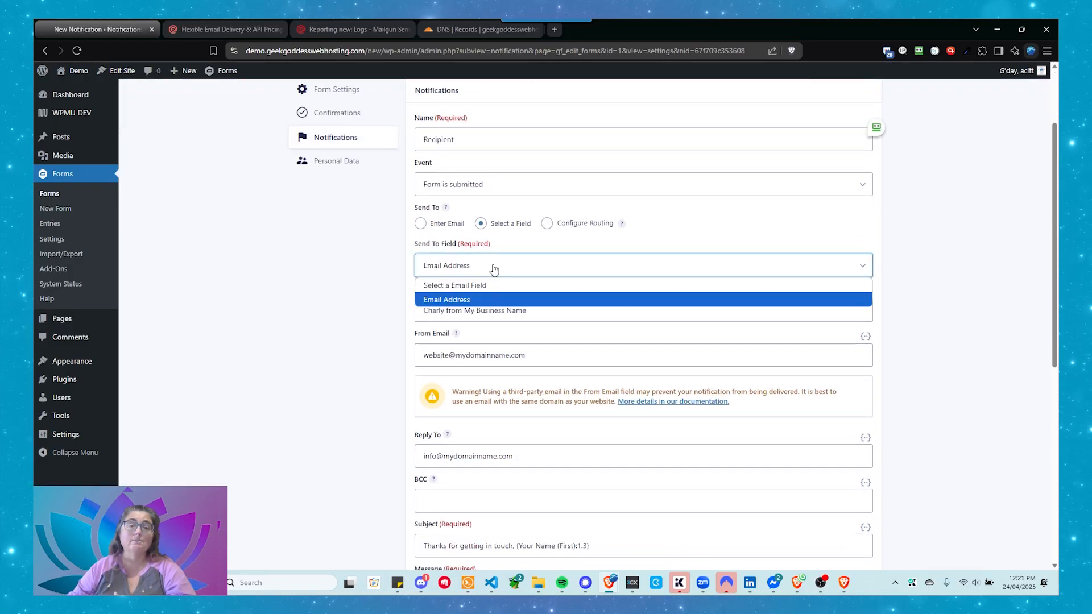
pyautogui.click(480, 300)
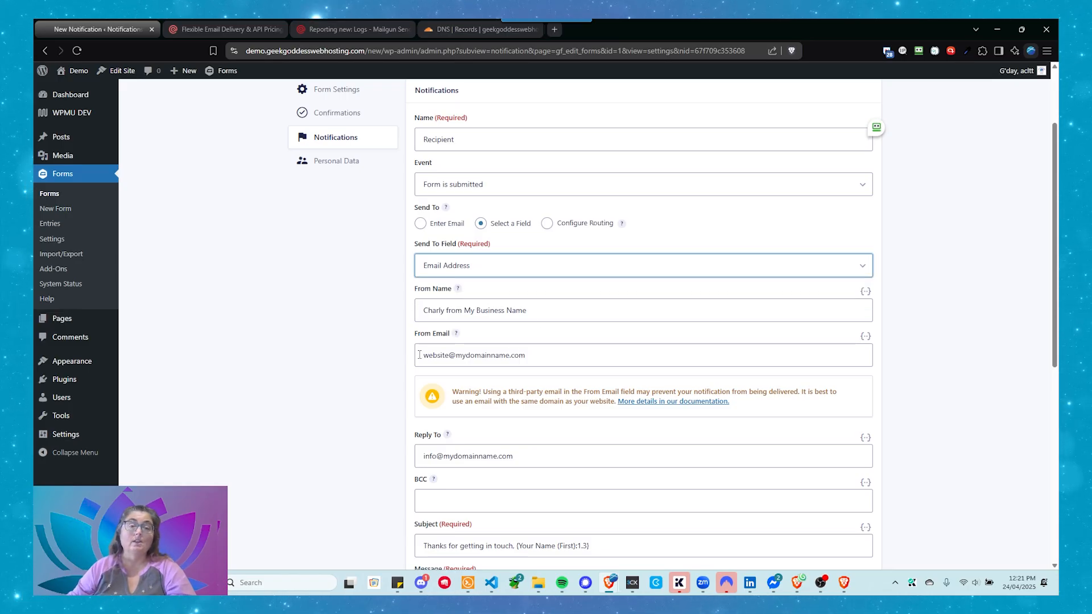
pyautogui.moveTo(424, 358); pyautogui.dragTo(541, 366)
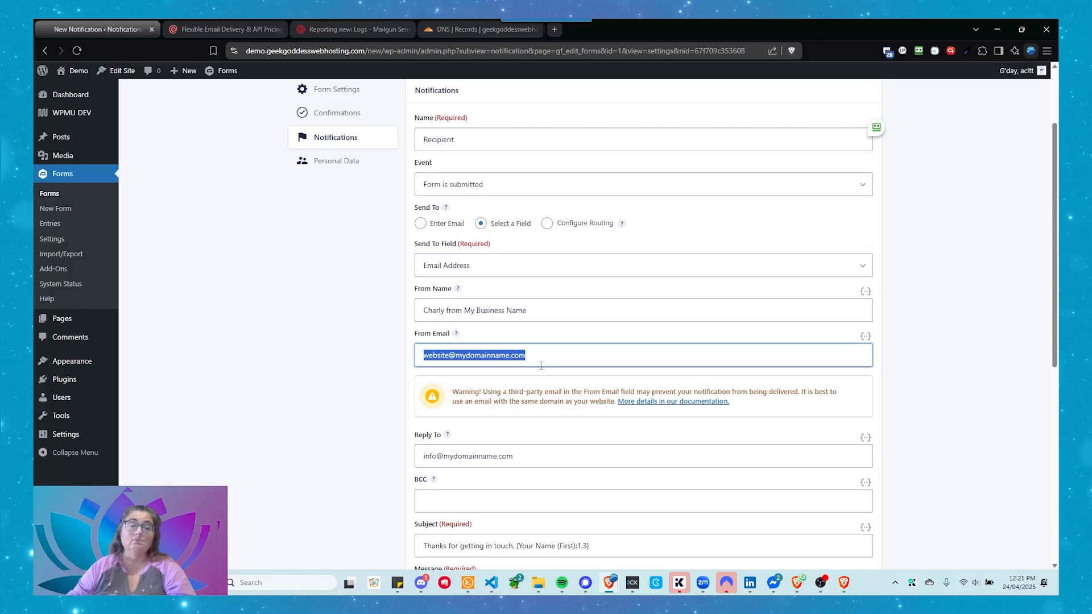
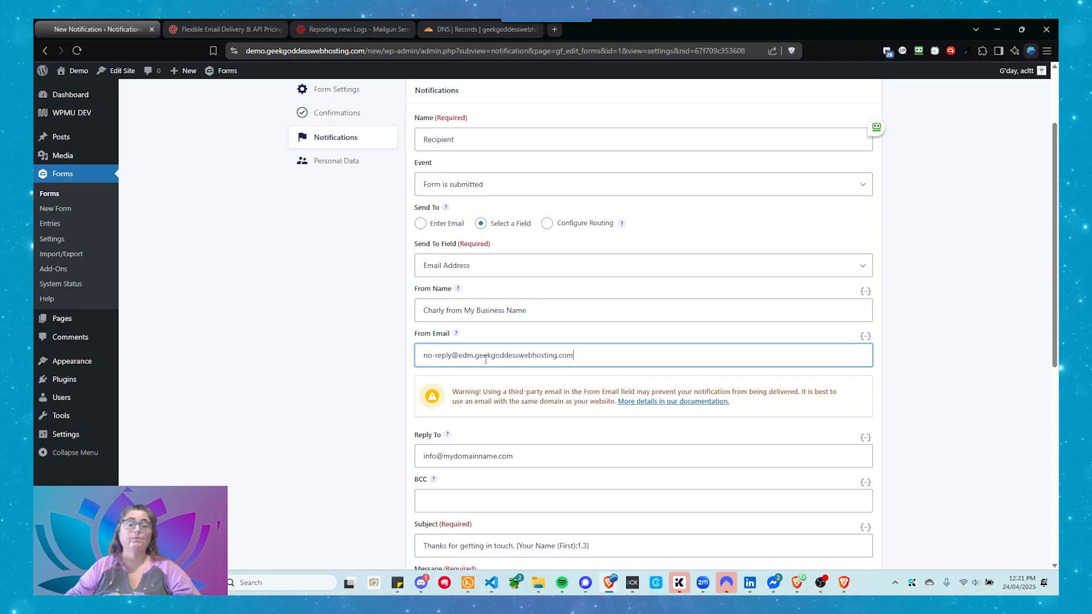
# Step: Check the domain part of the From Email and the address in the Reply To field
pyautogui.moveTo(459, 356); pyautogui.dragTo(624, 372)
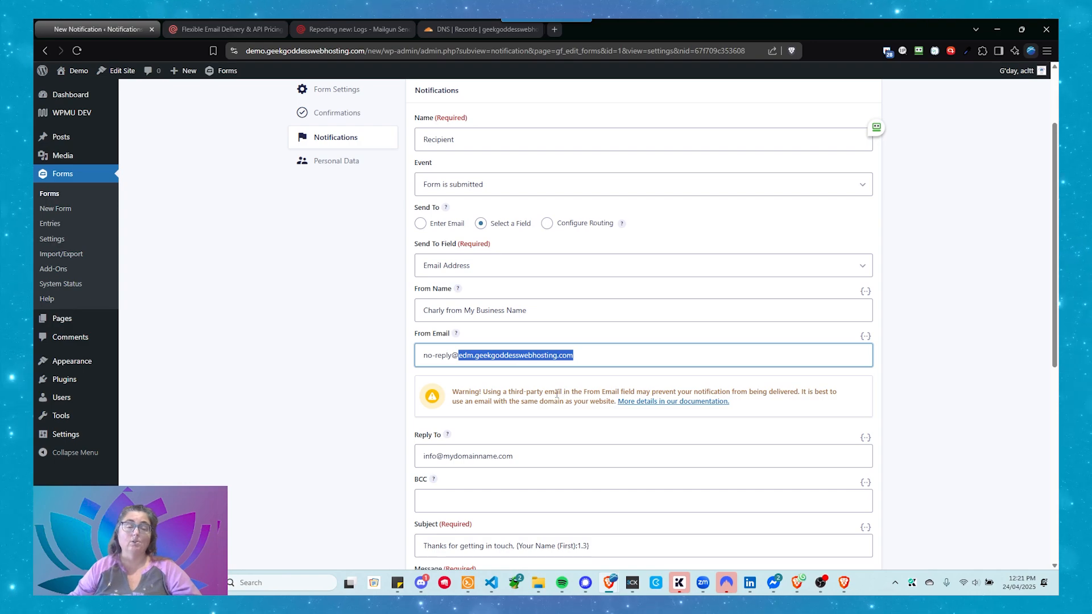
pyautogui.scroll(-2, 556, 394)
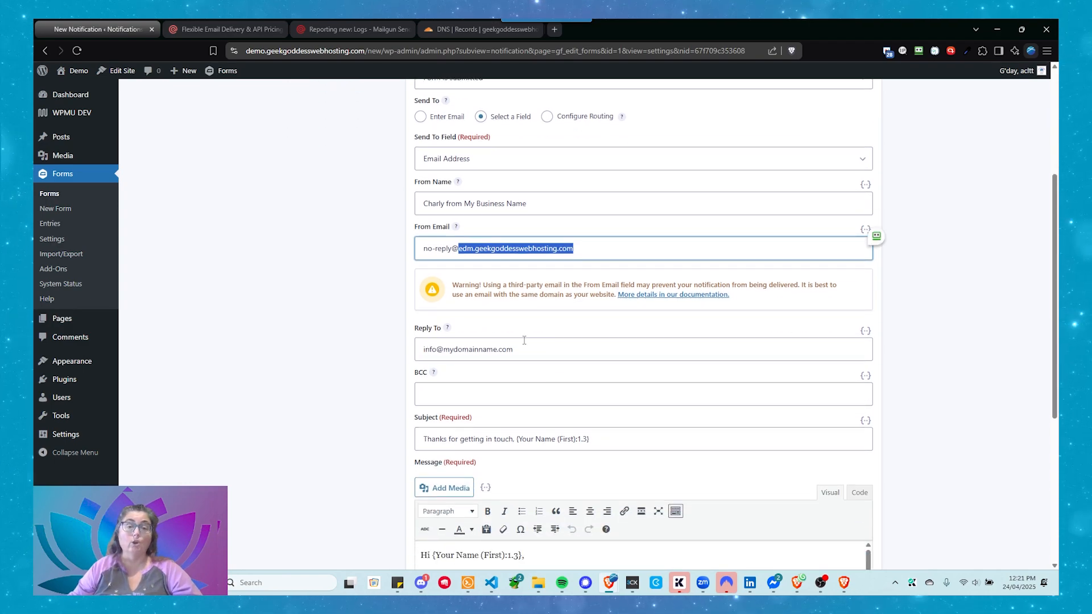
pyautogui.moveTo(524, 349); pyautogui.dragTo(400, 346)
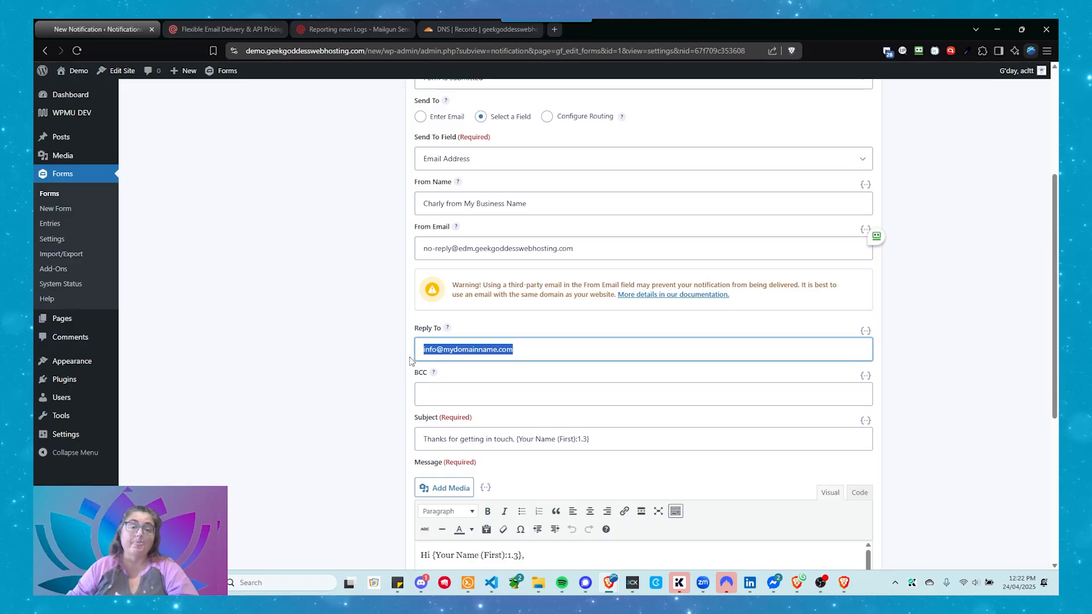
pyautogui.click(334, 368)
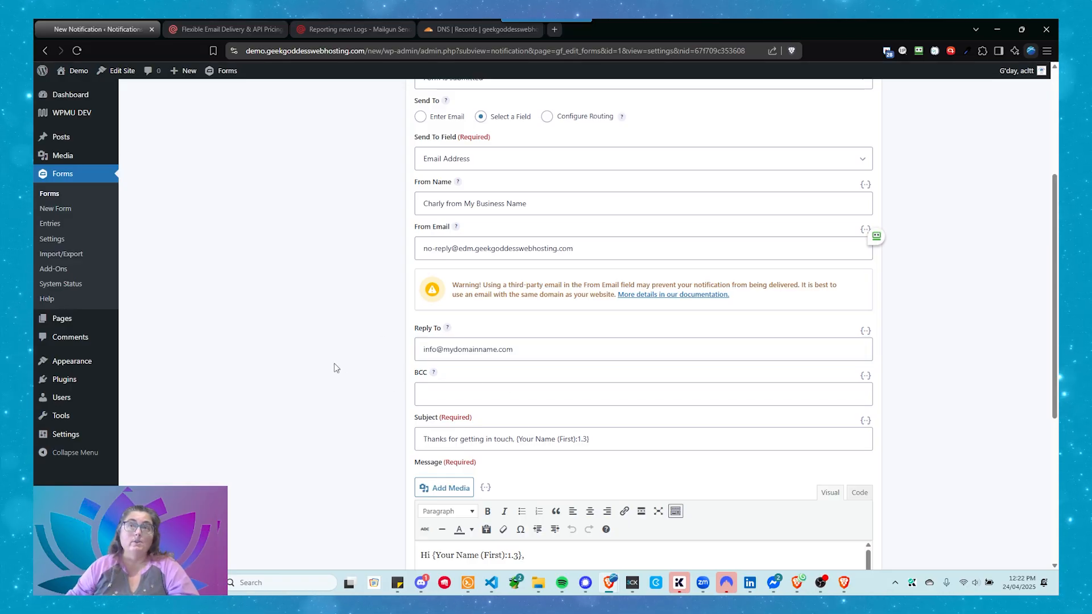
# Step: Save the Recipient notification and return to the Contact Form's notifications list
pyautogui.scroll(-5, 334, 368)
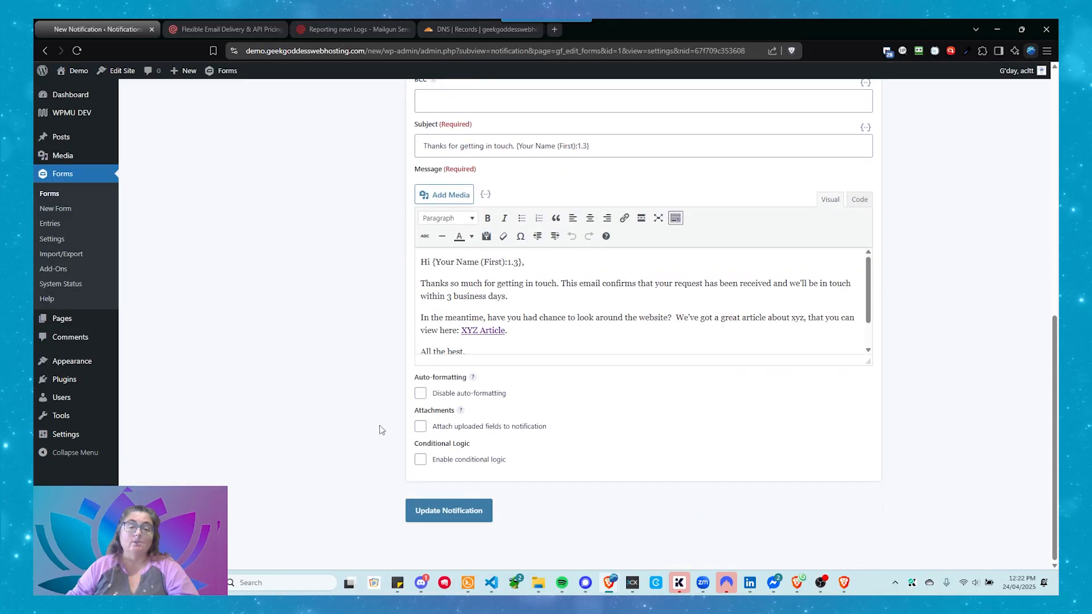
pyautogui.click(442, 518)
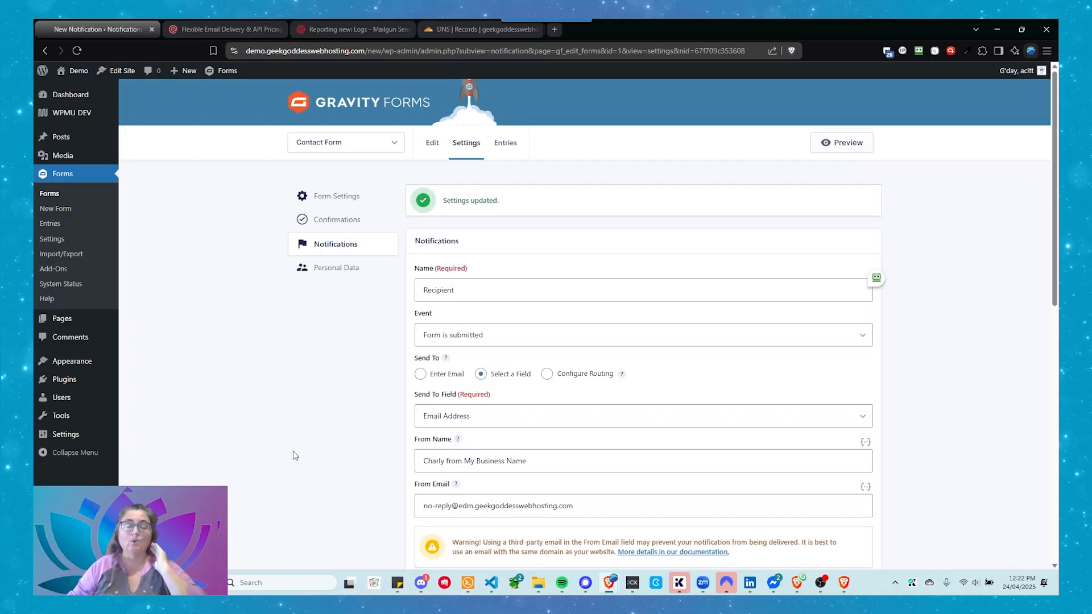
pyautogui.click(343, 253)
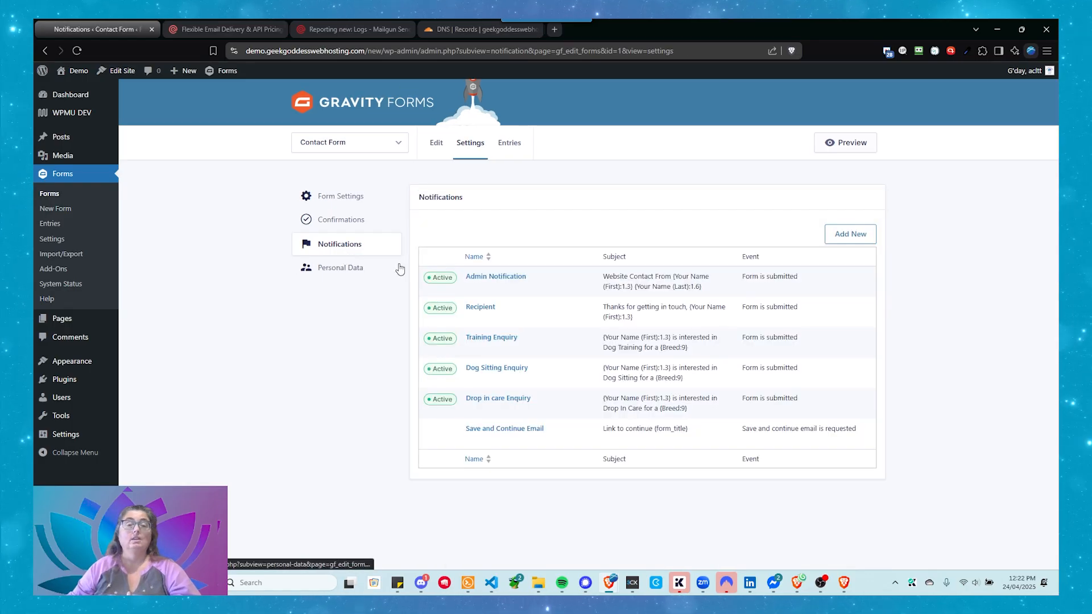